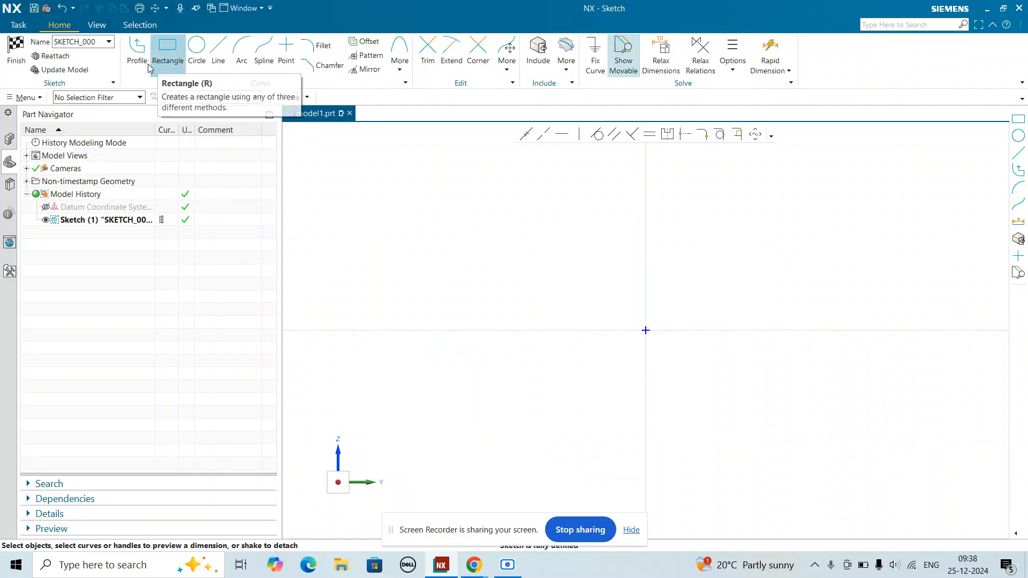
- Start a profile on the horizontal axis left of the origin with a large outward arc and a horizontal line across the top
click(138, 56)
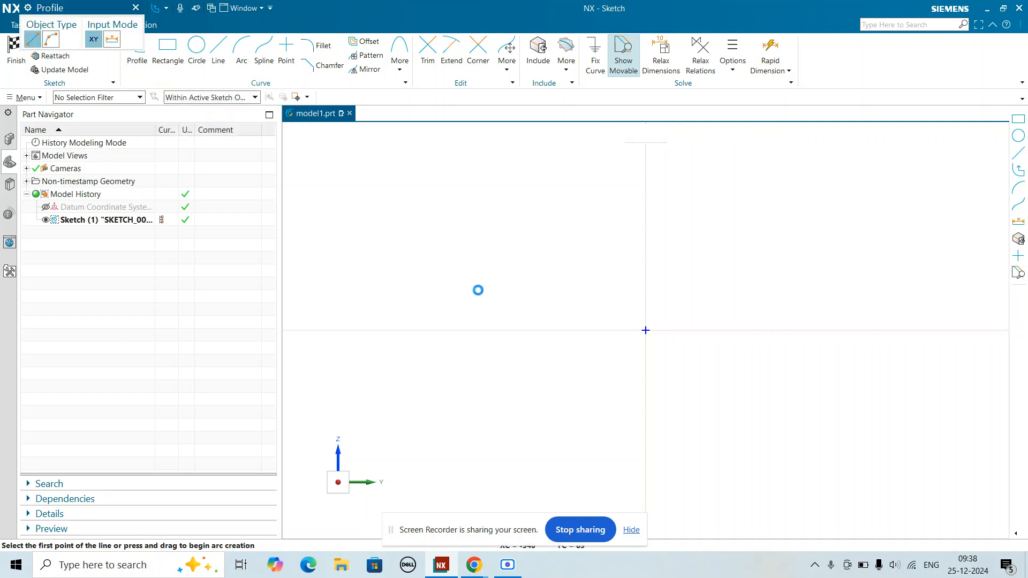
click(451, 330)
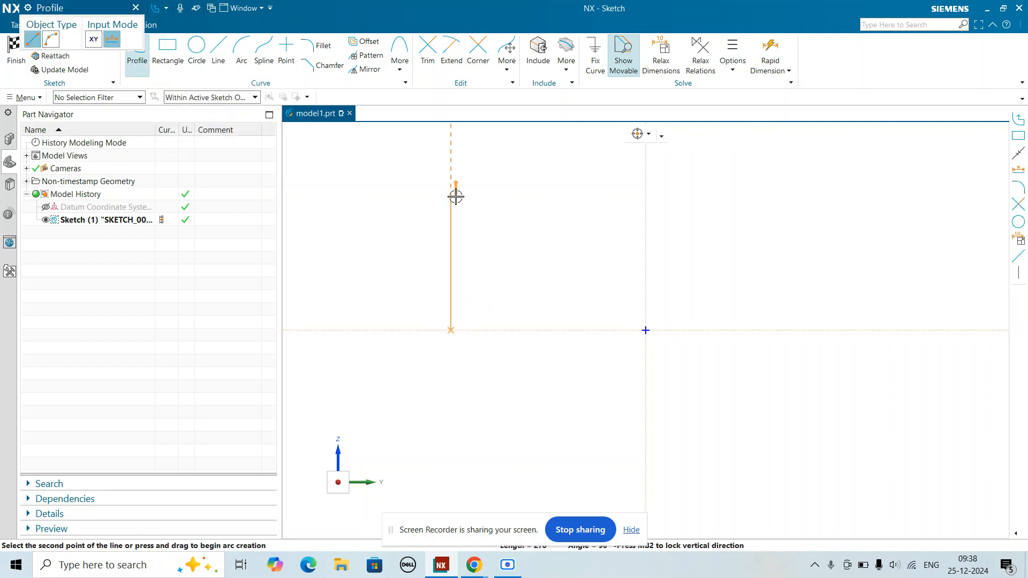
drag(456, 196, 565, 181)
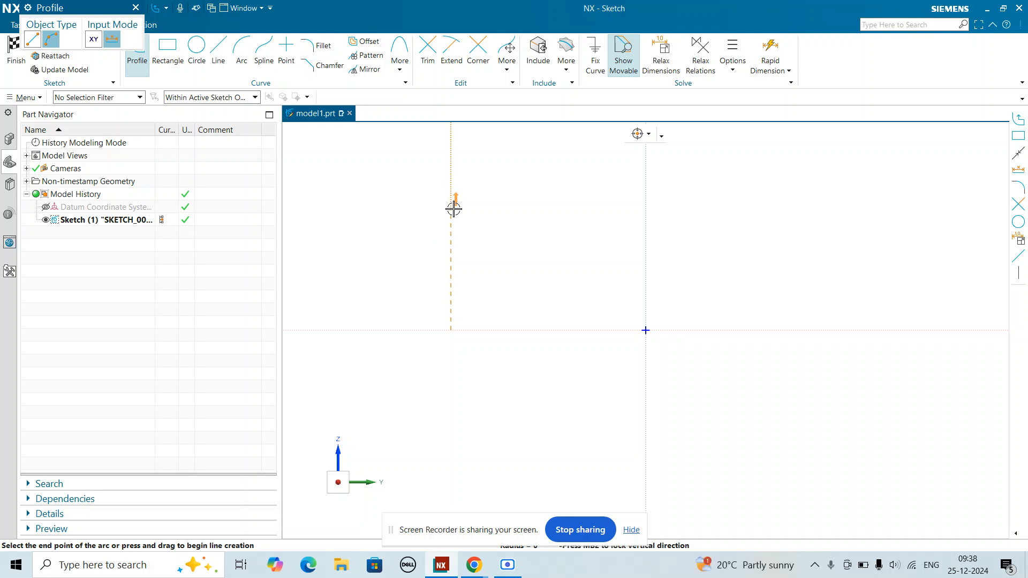
click(510, 174)
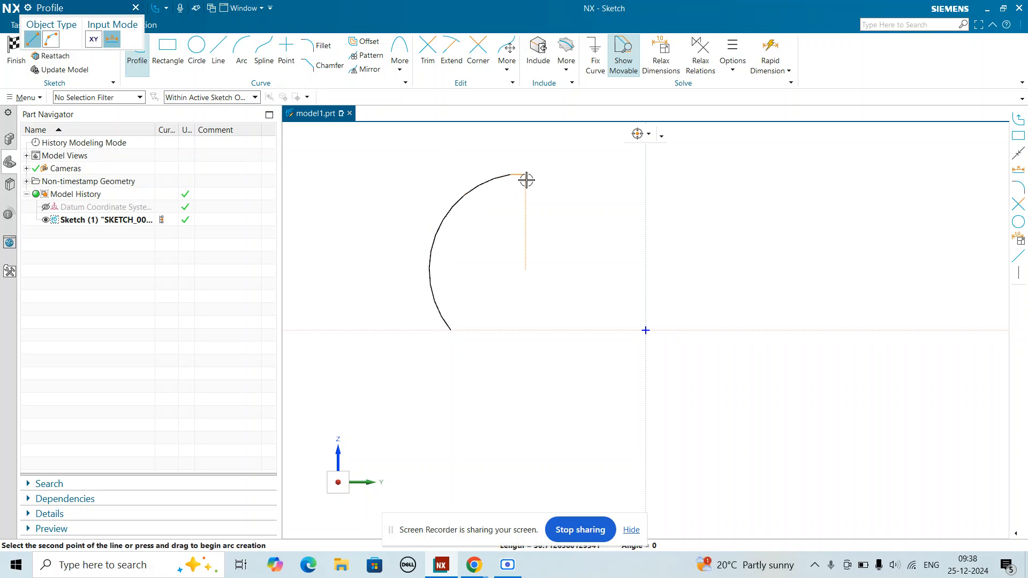
click(699, 175)
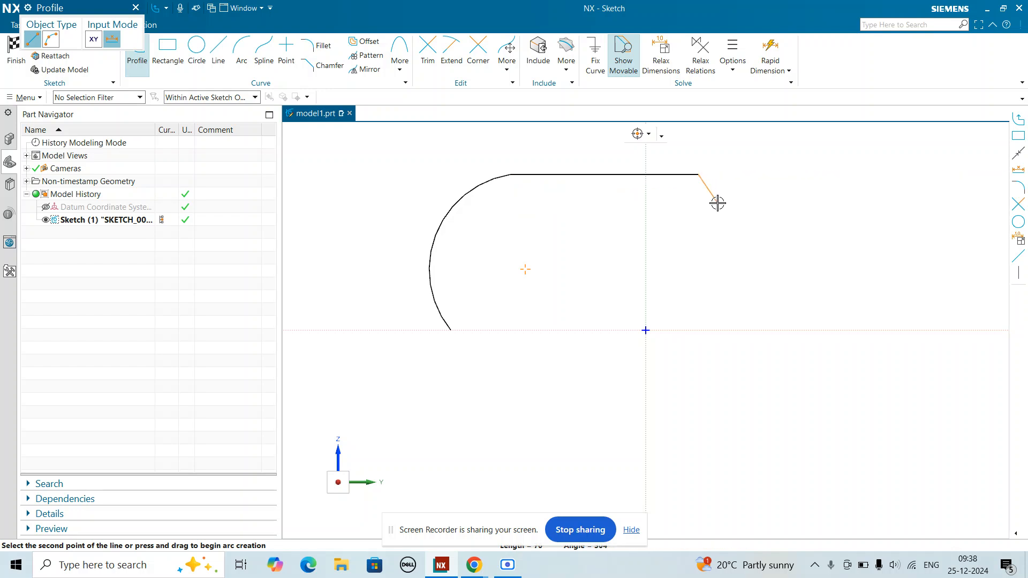
- Continue the profile with a semicircular notch, a second top line, a concave arc down the right corner and a vertical right side
drag(699, 177, 719, 218)
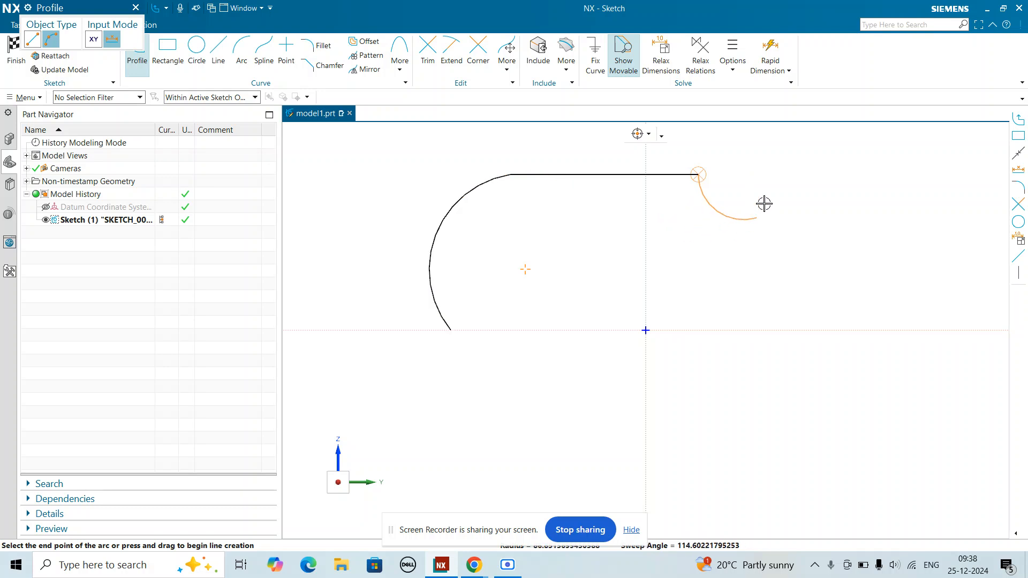
click(788, 173)
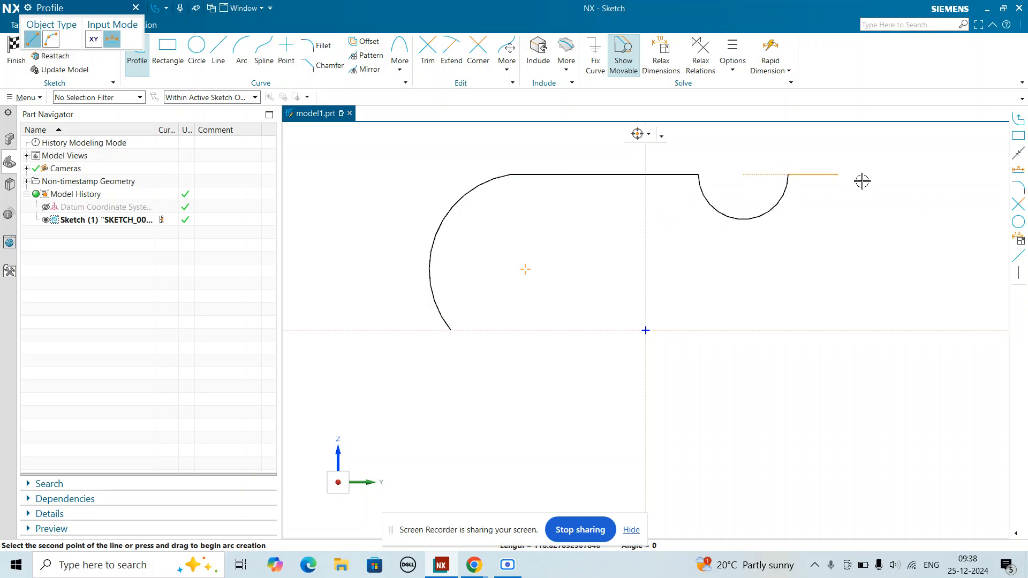
click(910, 175)
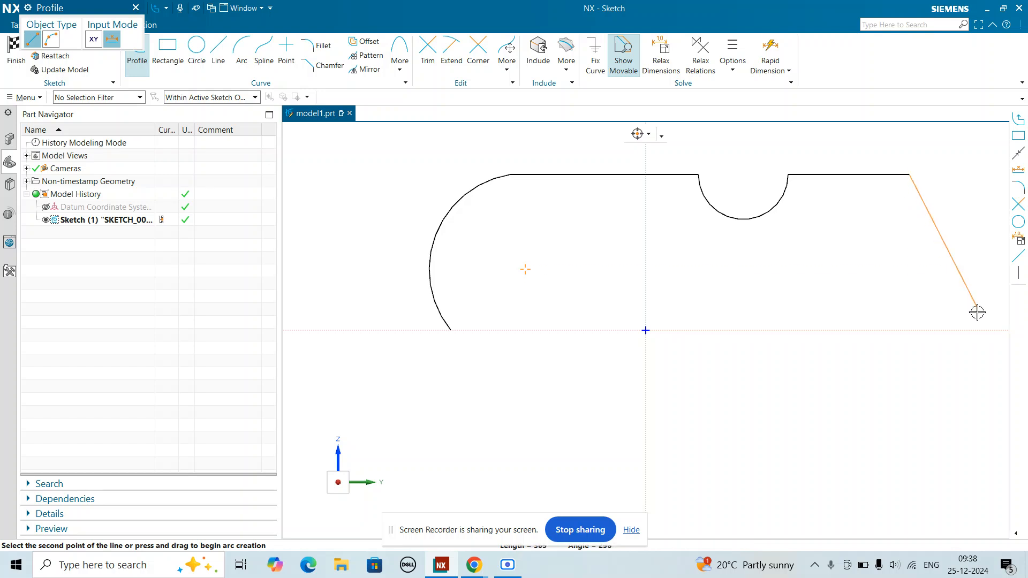
drag(975, 310, 961, 400)
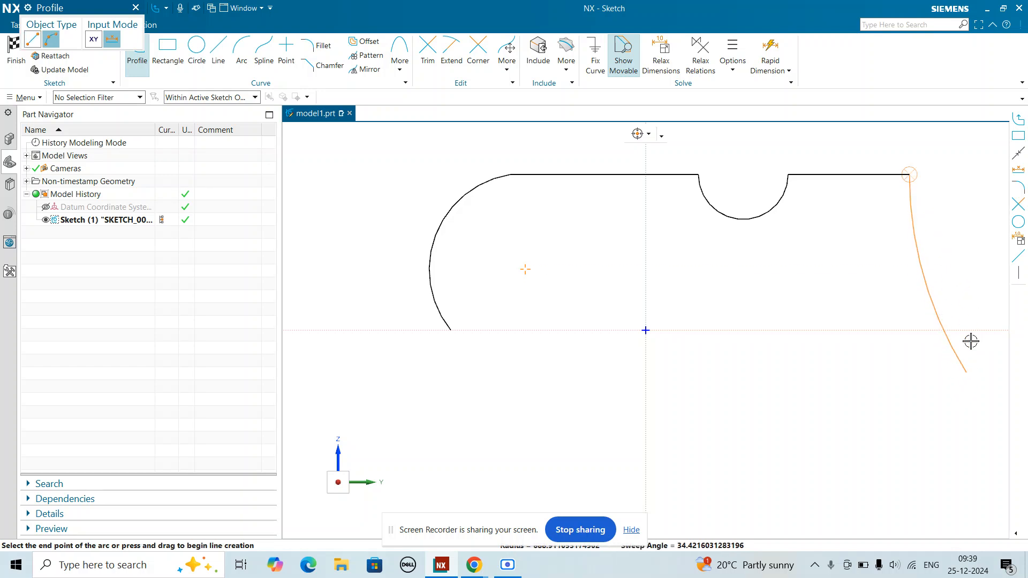
click(964, 303)
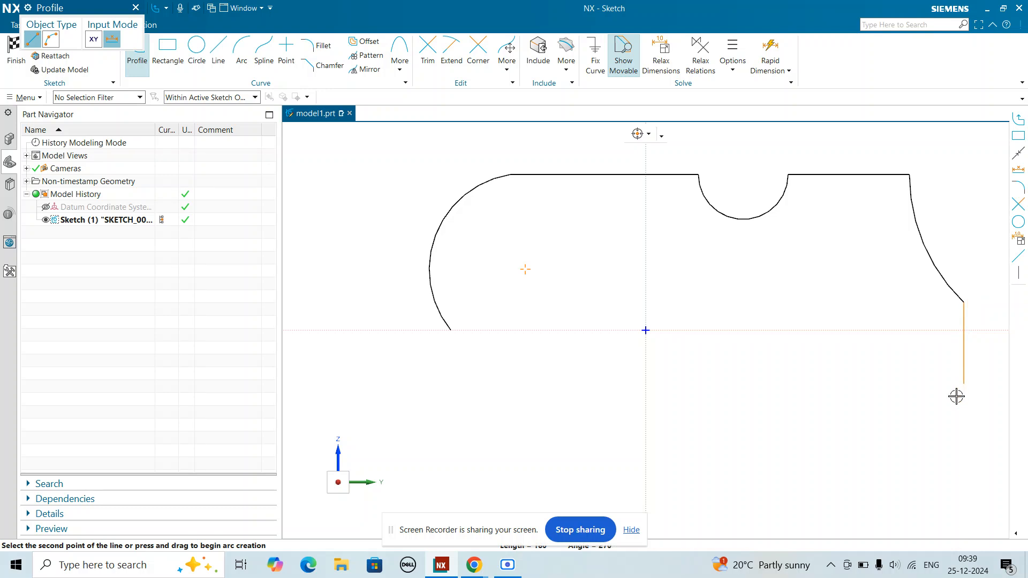
click(962, 455)
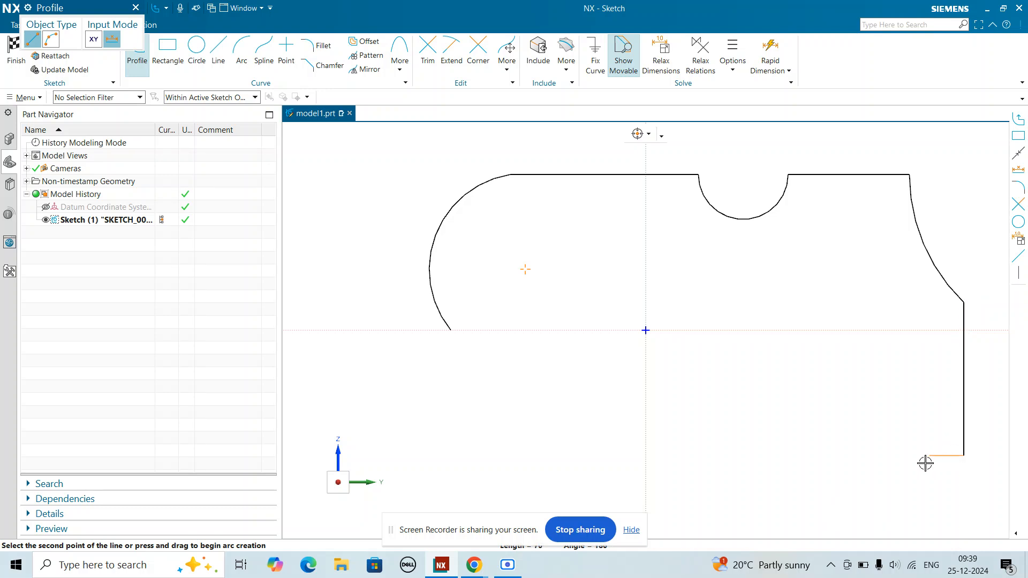
- Close the profile with a lower-right arc, a short horizontal bottom line and two slanted lines back to the start point
drag(781, 458, 755, 425)
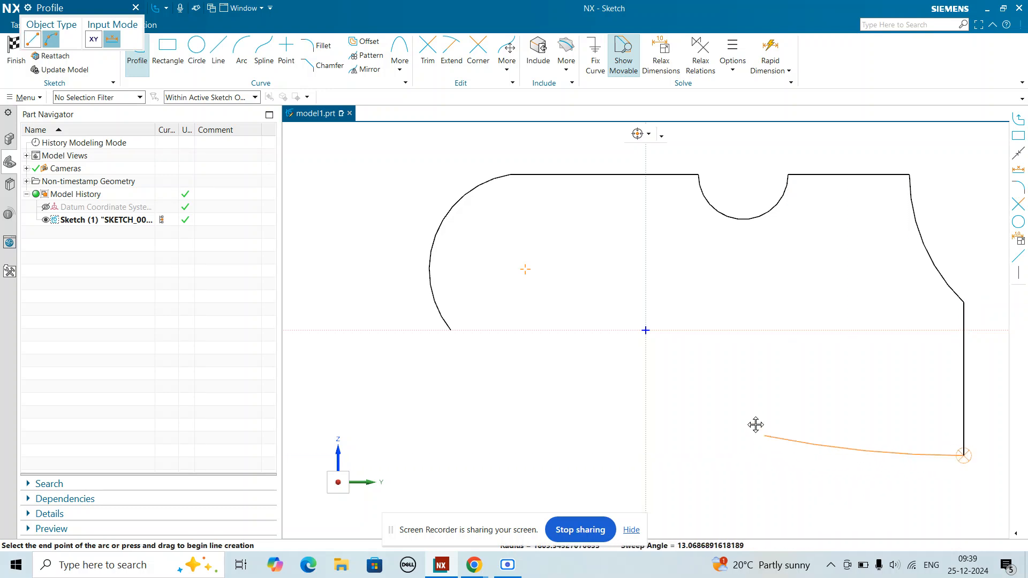
click(759, 512)
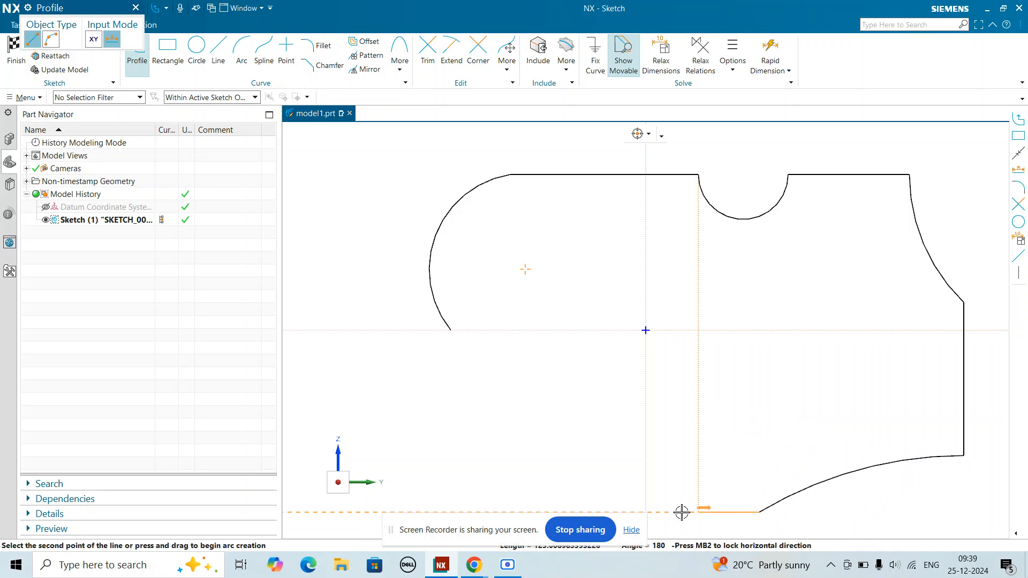
click(649, 512)
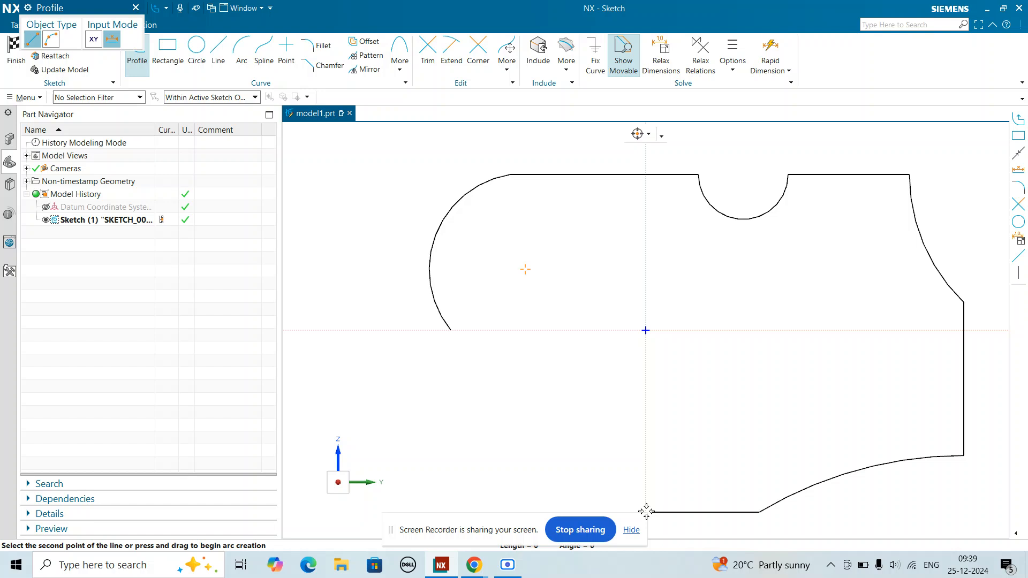
click(519, 434)
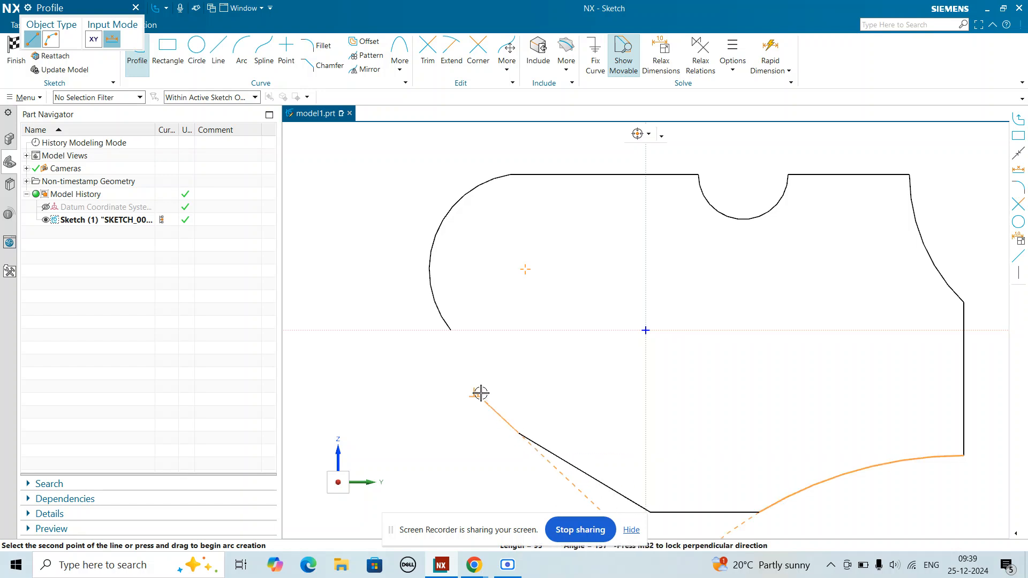
click(452, 329)
right_click(512, 304)
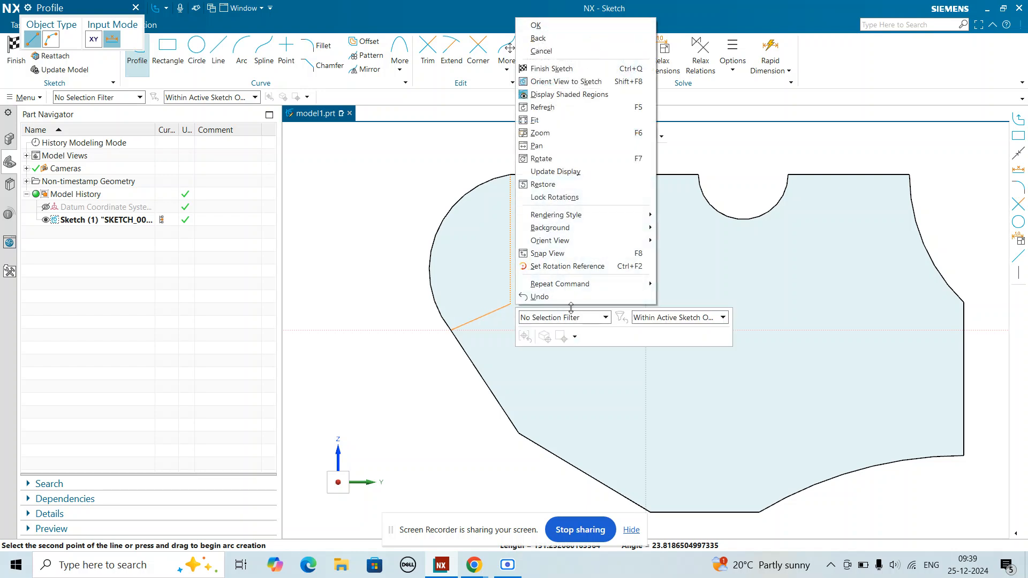
click(536, 25)
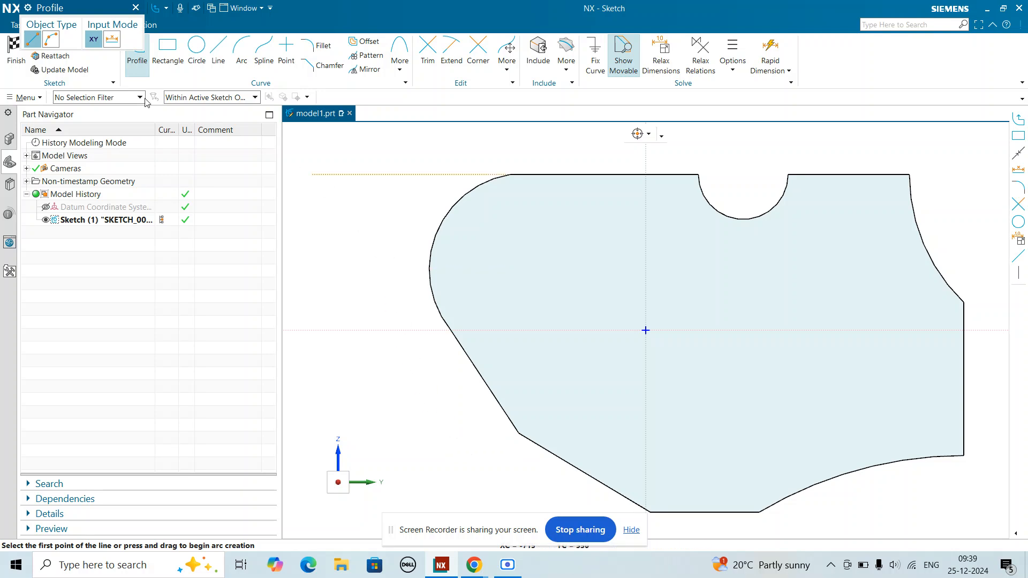
click(138, 8)
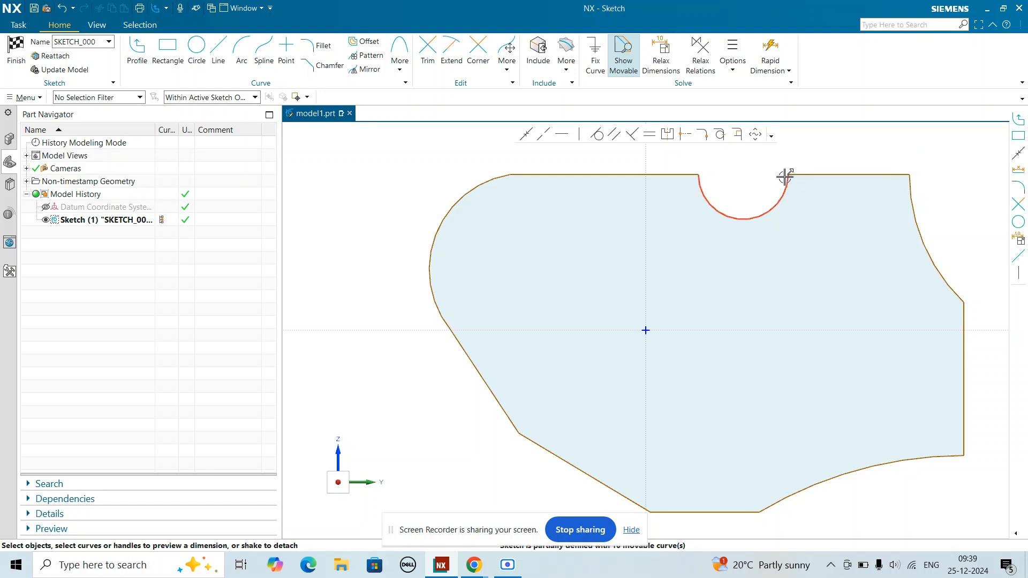
- Move the right end of the notch arc inward to narrow the notch opening in the top edge
mouse_move(776, 179)
mouse_down()
mouse_move(757, 184)
mouse_move(794, 168)
mouse_up()
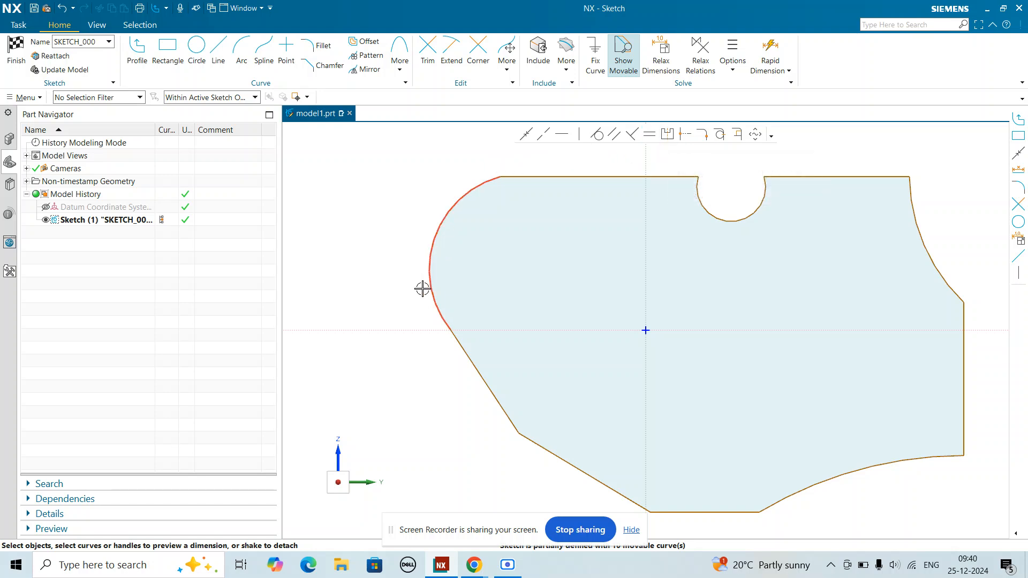
- Dimension the large left arc with a radius of 200 and scale the entire sketch to it
click(432, 219)
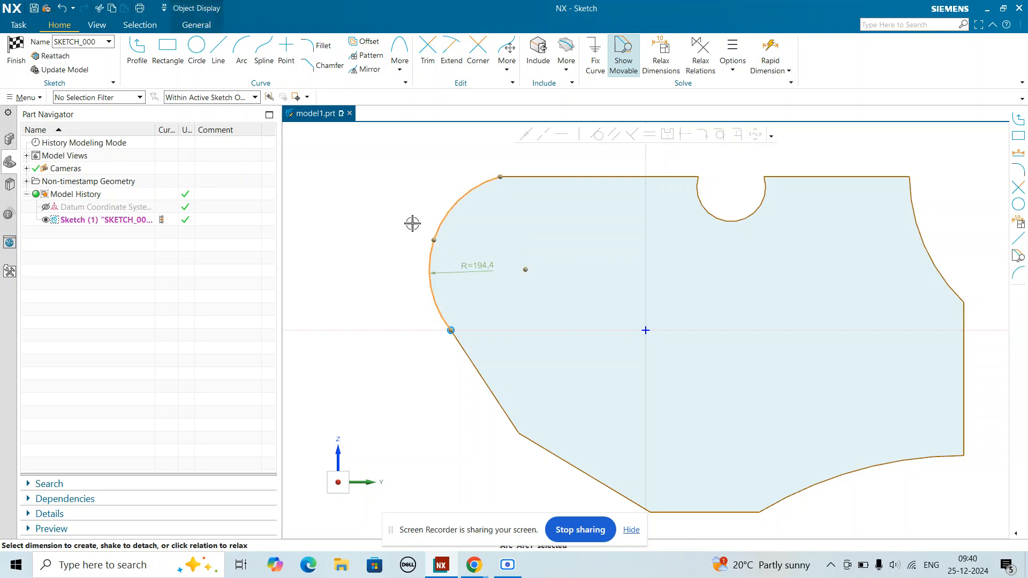
drag(475, 266, 391, 206)
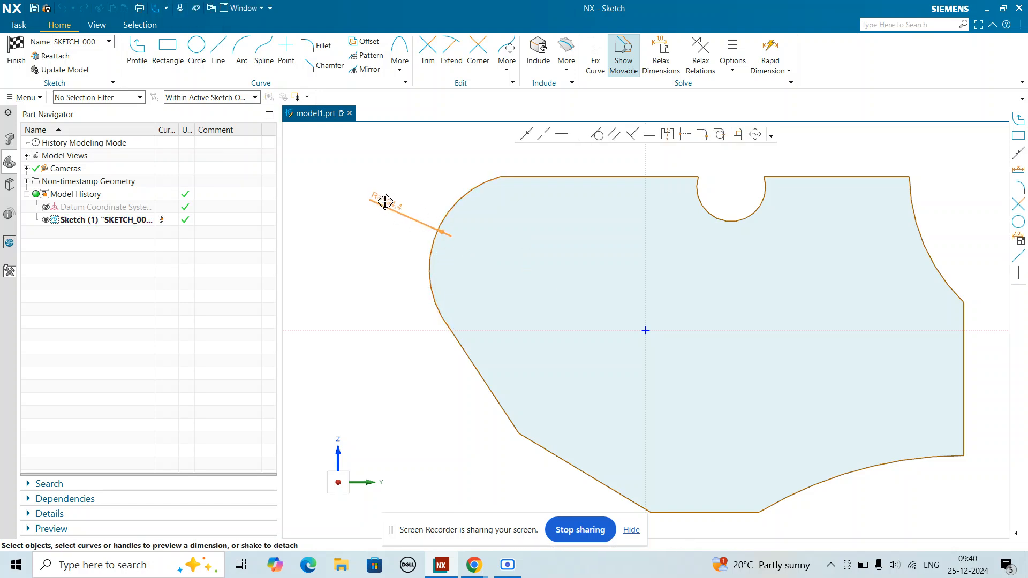
click(387, 201)
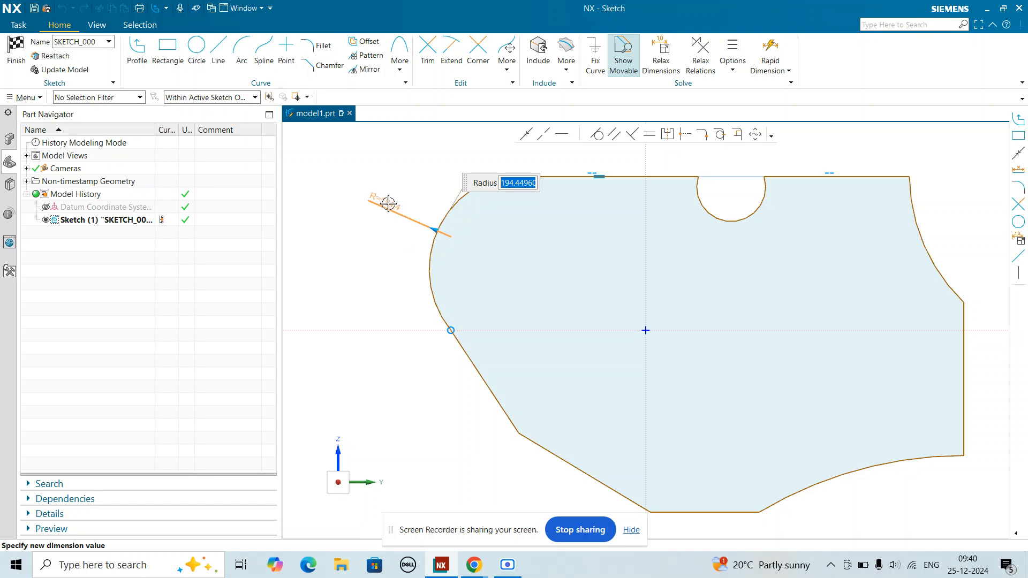
text(200)
key(Return)
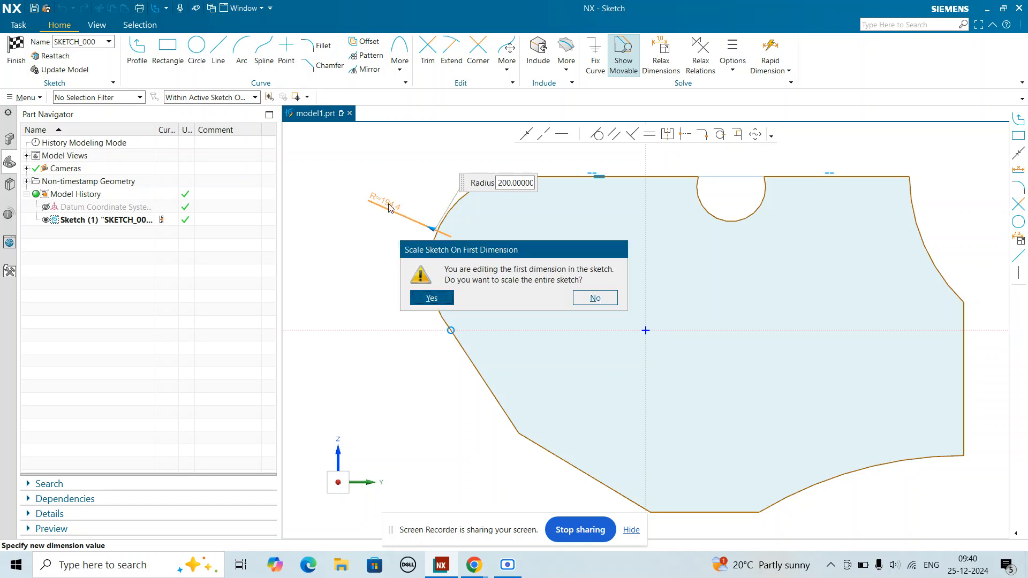
click(435, 296)
click(407, 384)
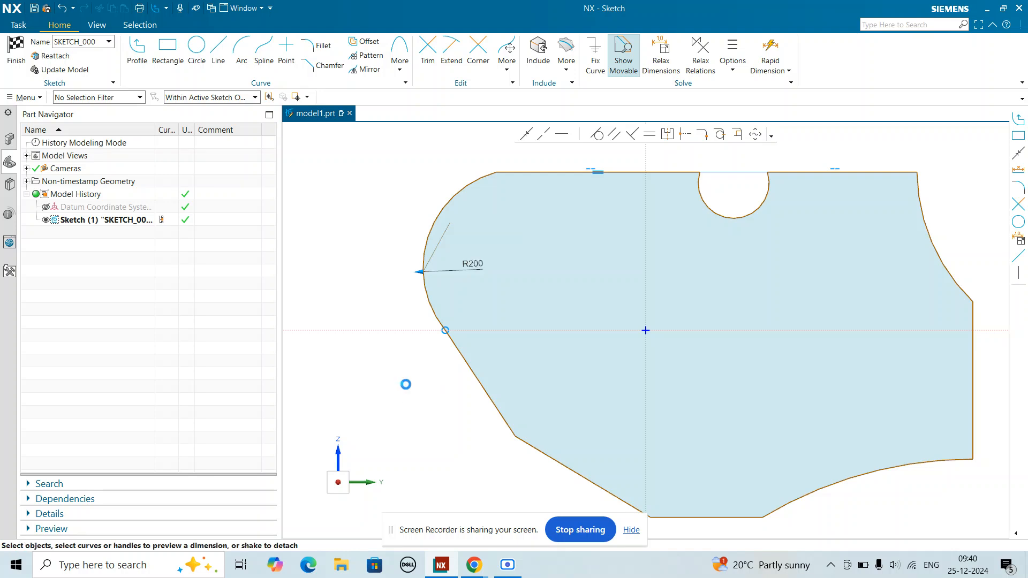
- Make the upper slanted line tangent to the large left arc
click(472, 371)
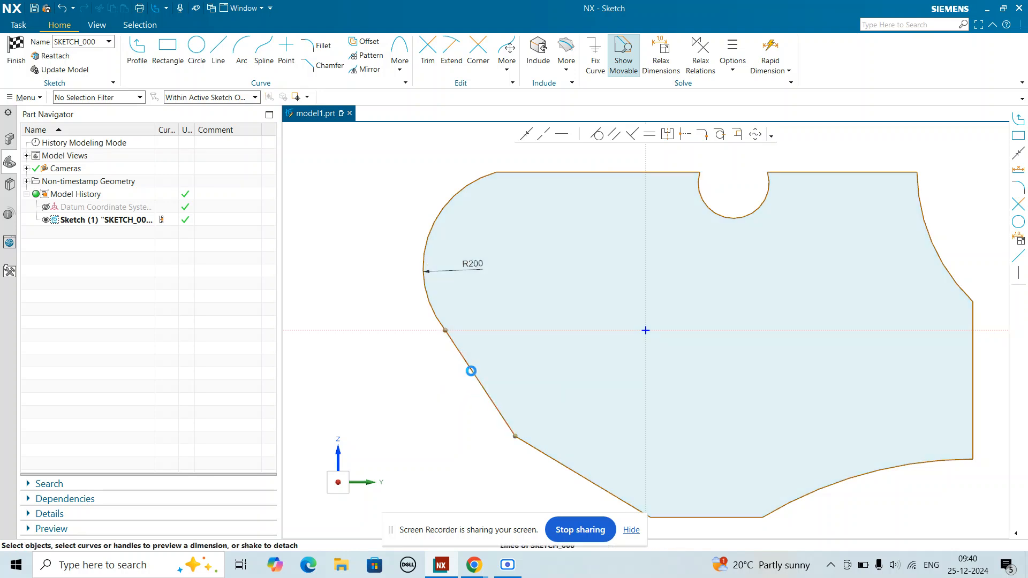
click(435, 314)
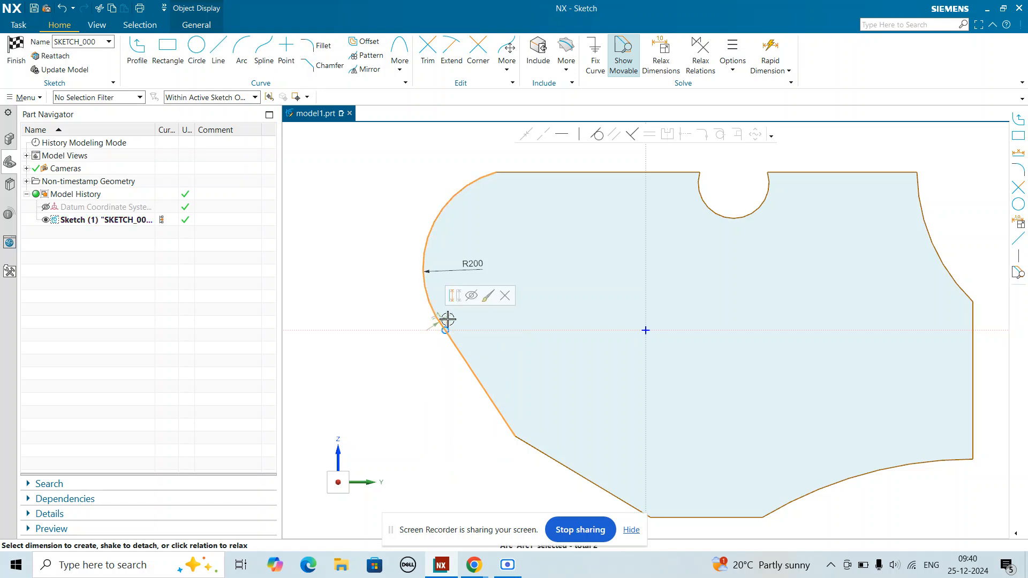
click(598, 134)
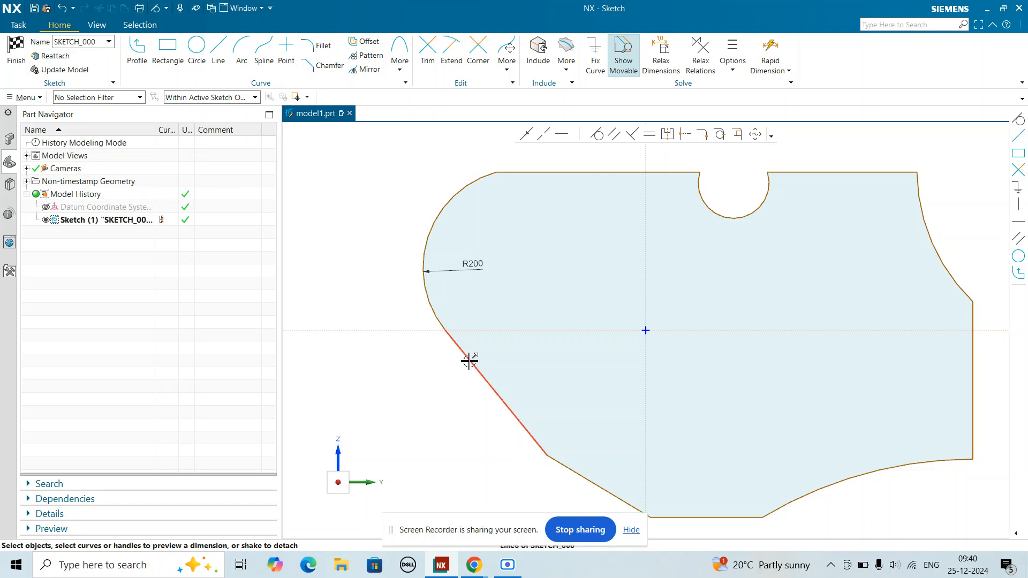
- Add a length dimension to the slanted line below the large arc and shorten the line with it
click(469, 356)
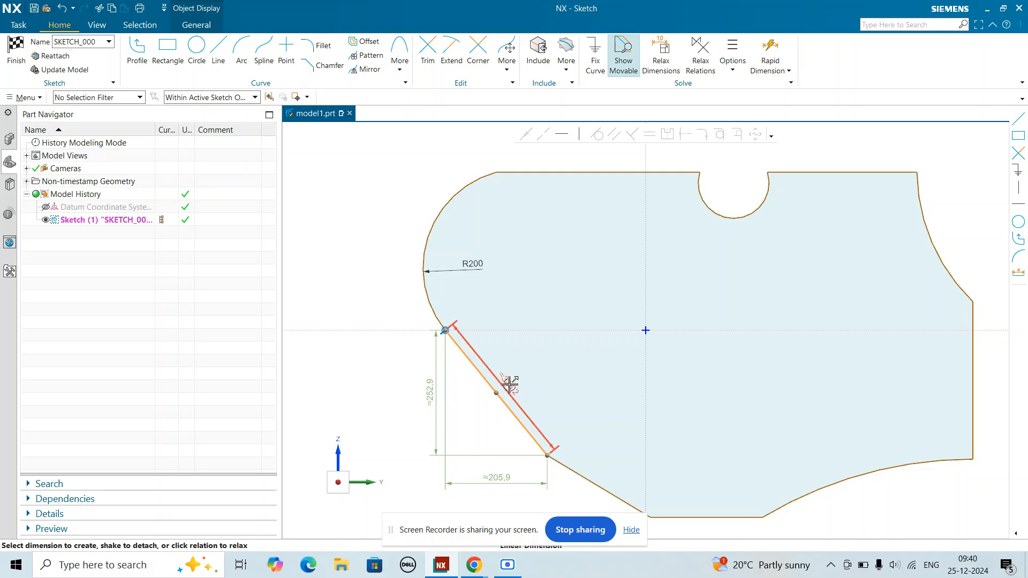
drag(508, 390, 470, 444)
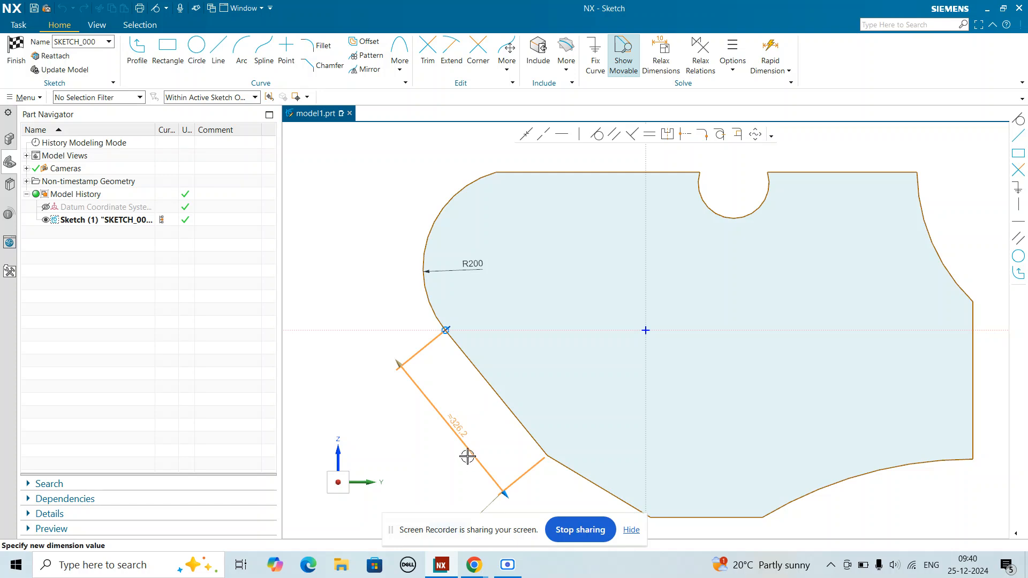
key(Escape)
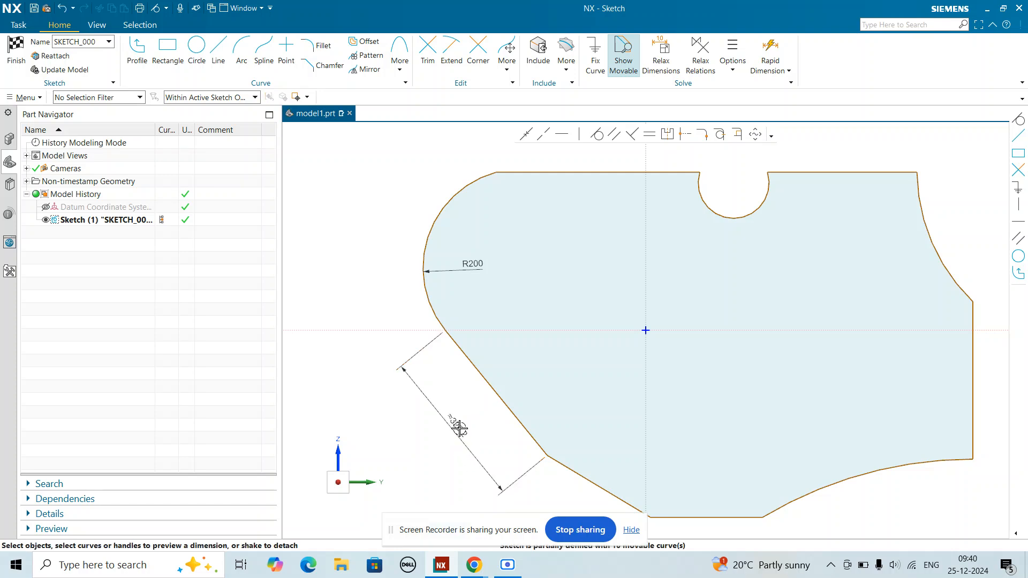
double_click(451, 425)
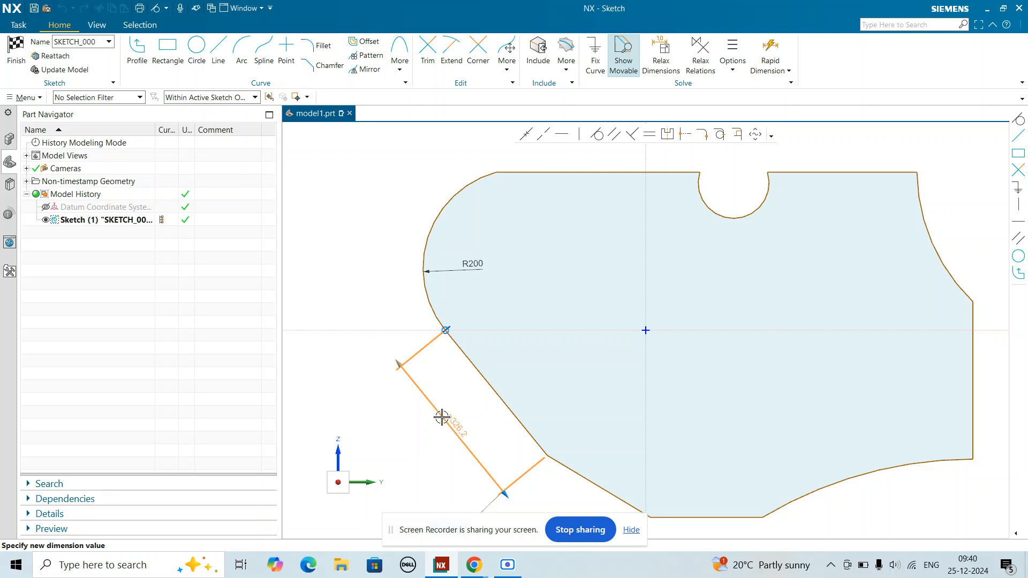
click(457, 424)
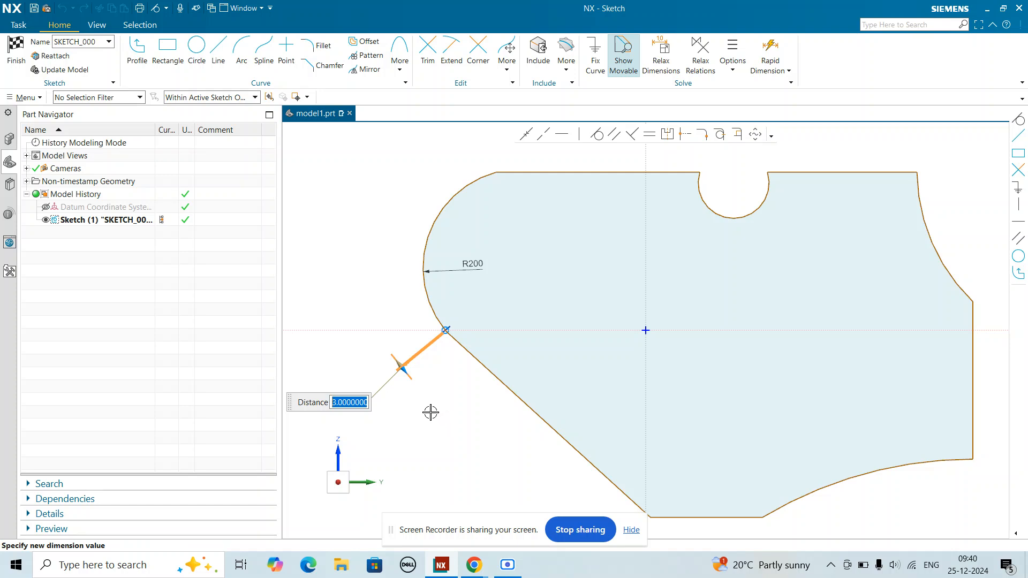
key(Return)
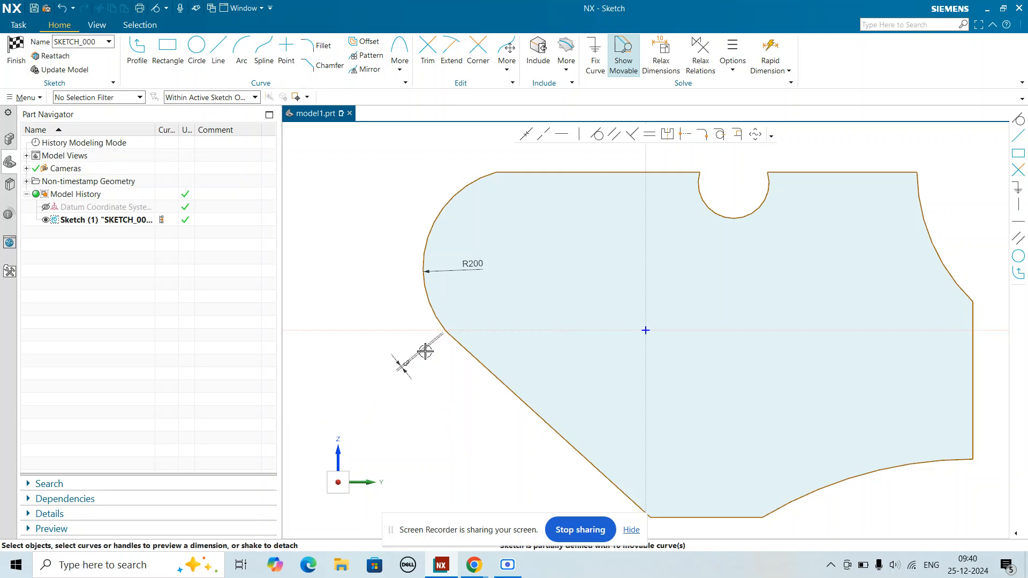
- Delete the length dimension from the shortened slanted line below the large arc
click(425, 351)
key(Delete)
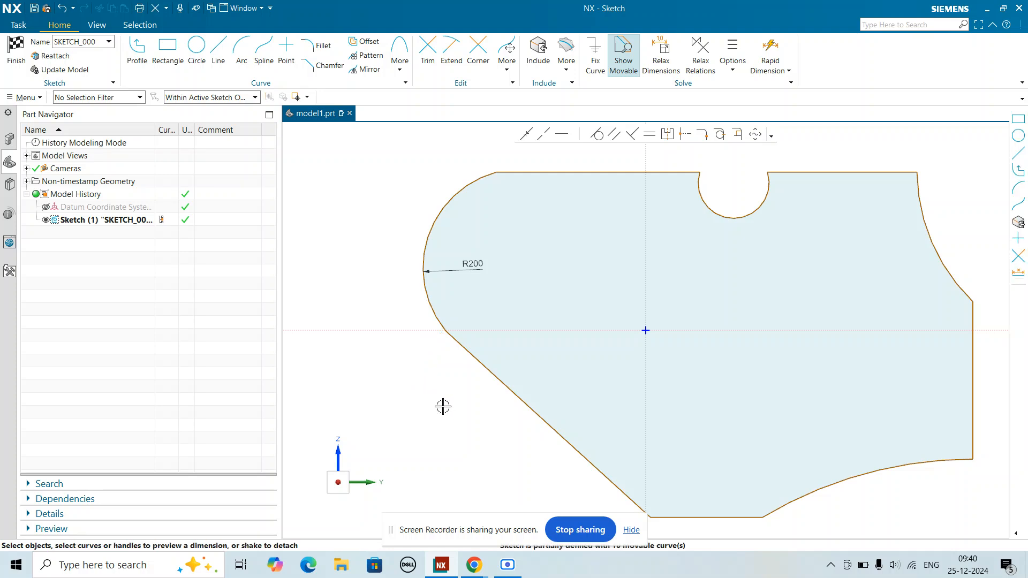
scroll(448, 331, up, 6)
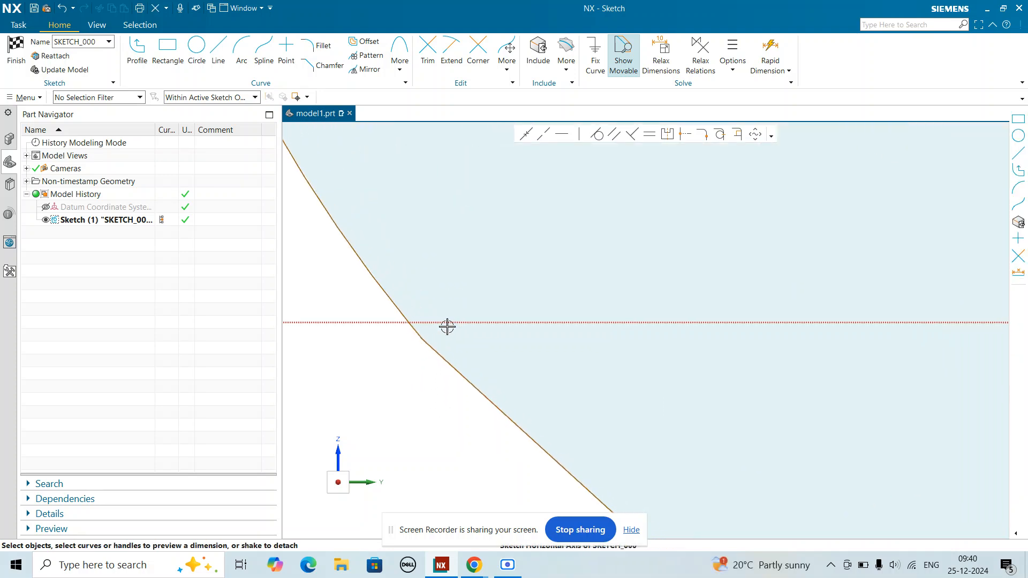
- Make the large left arc tangent to the slanted line below it
scroll(430, 351, down, 5)
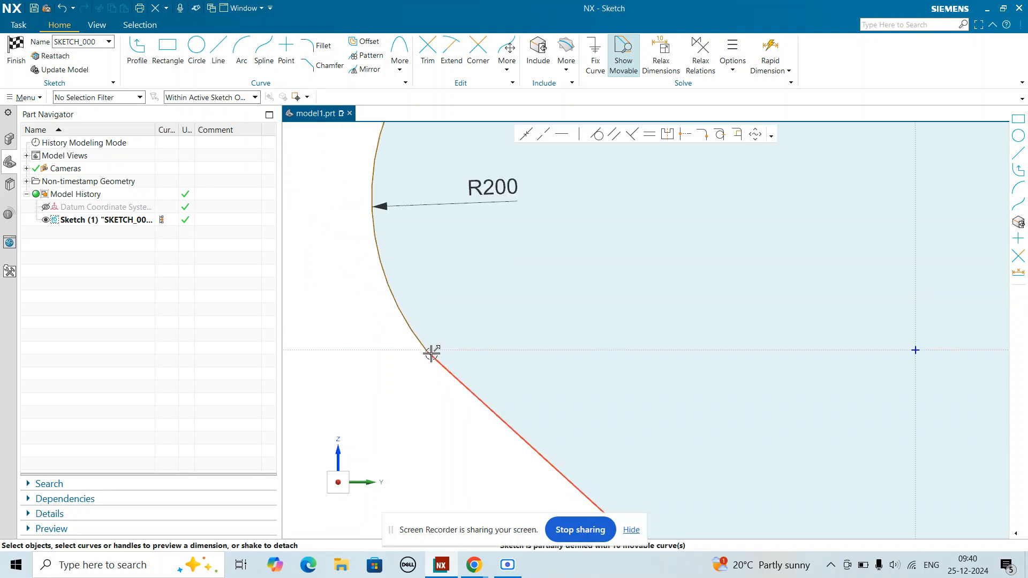
click(596, 134)
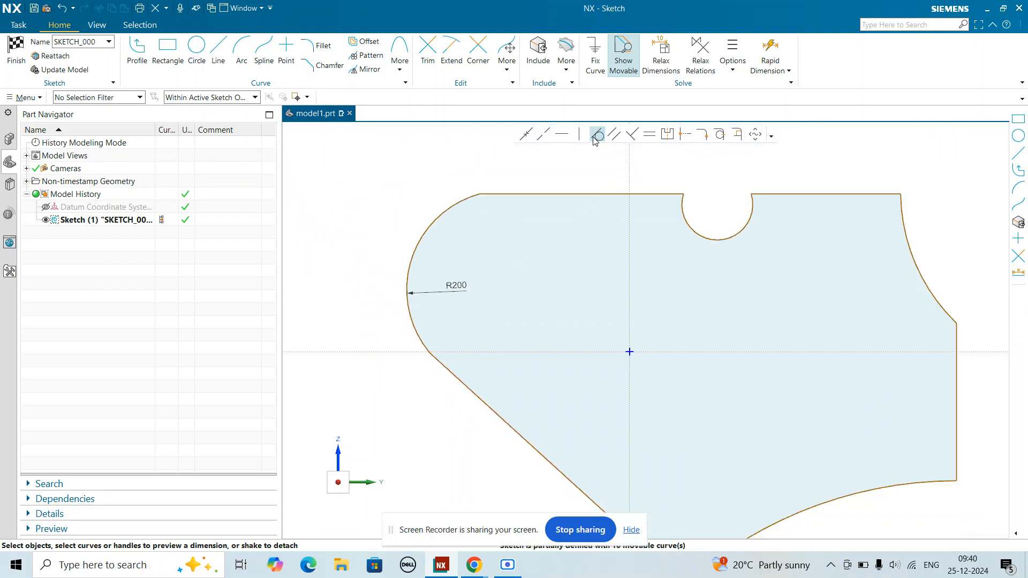
click(425, 348)
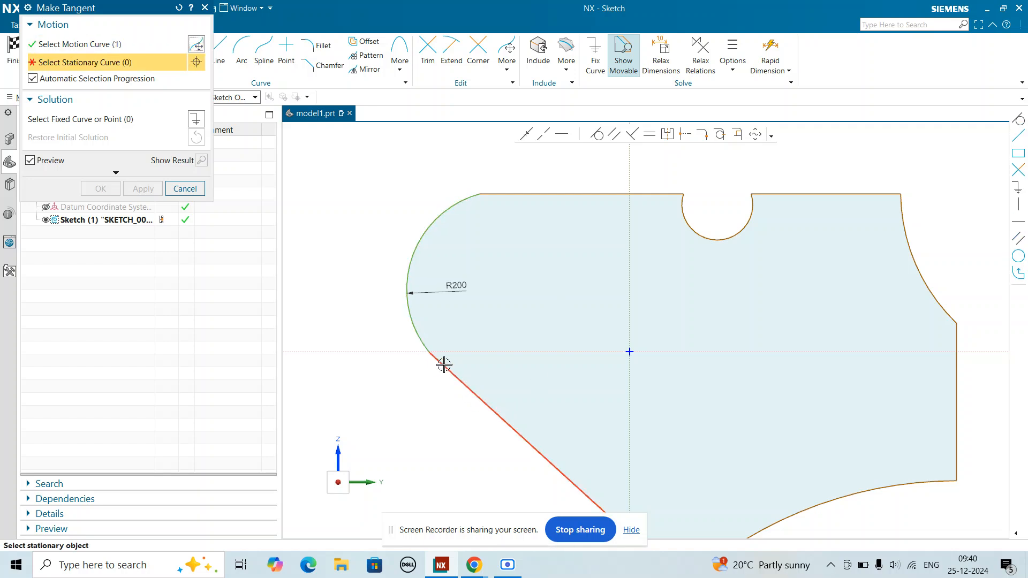
click(442, 362)
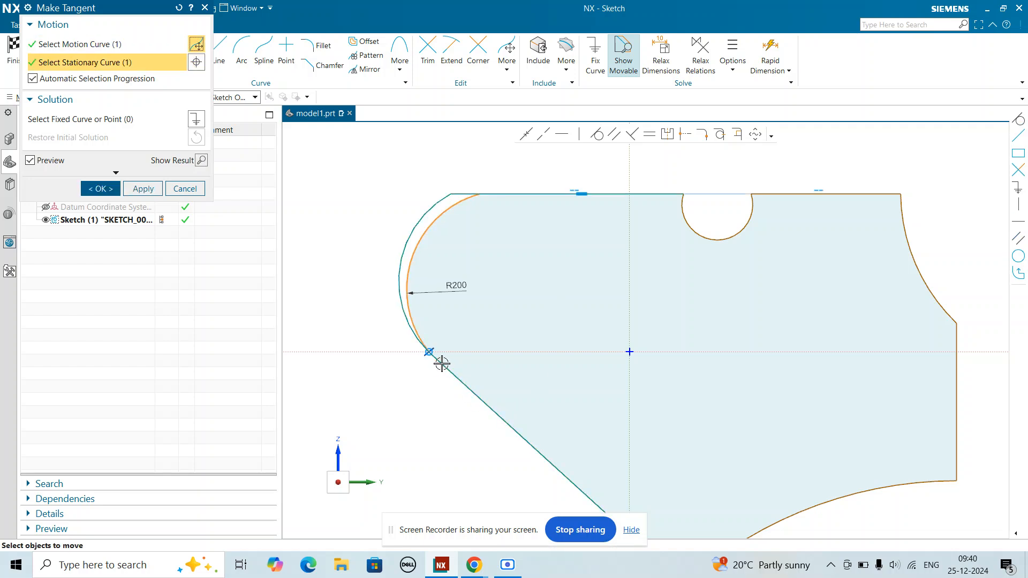
click(100, 189)
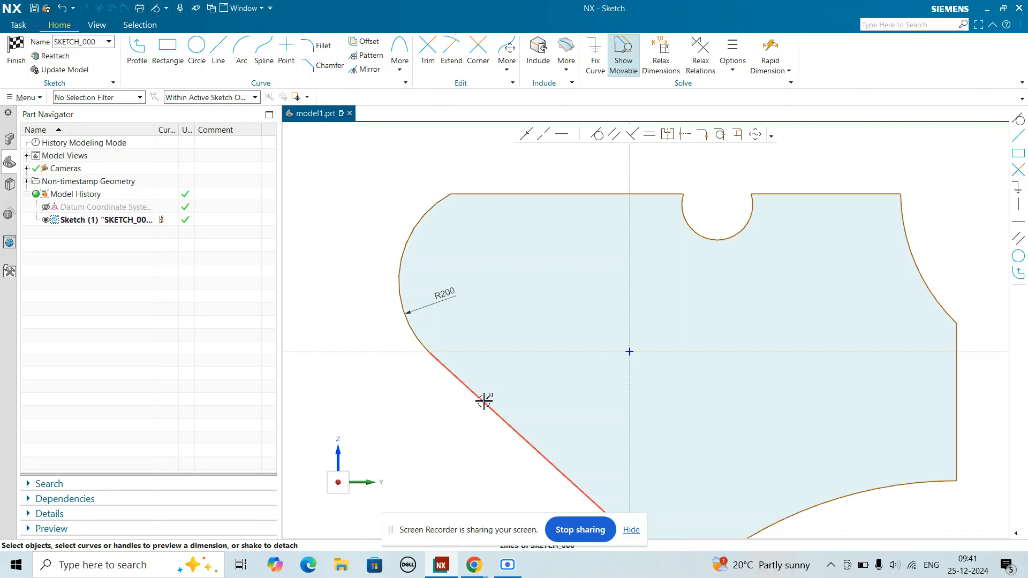
- Add a length dimension to the slanted line below the large arc and place it outside the profile
click(429, 352)
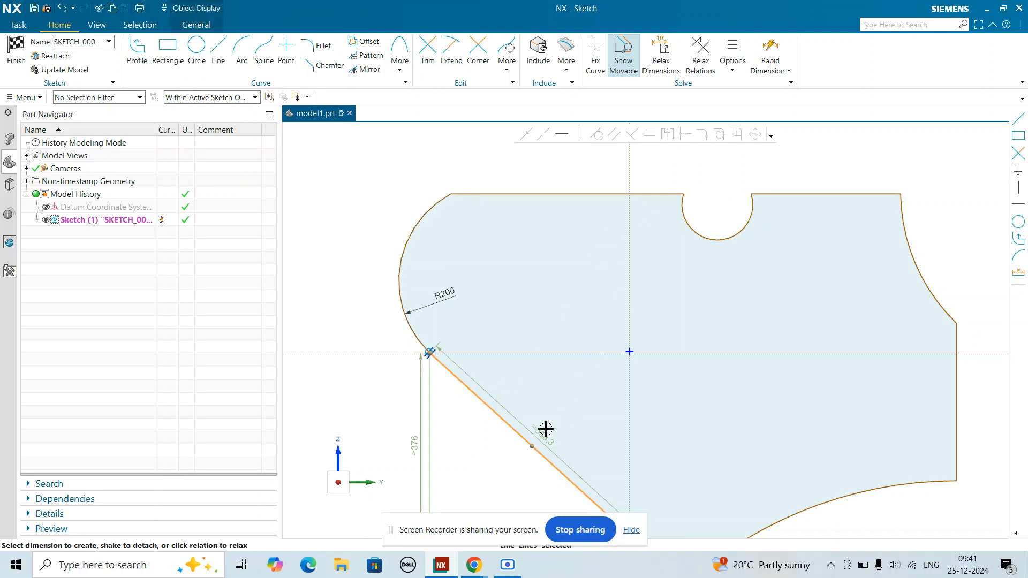
drag(535, 432, 480, 469)
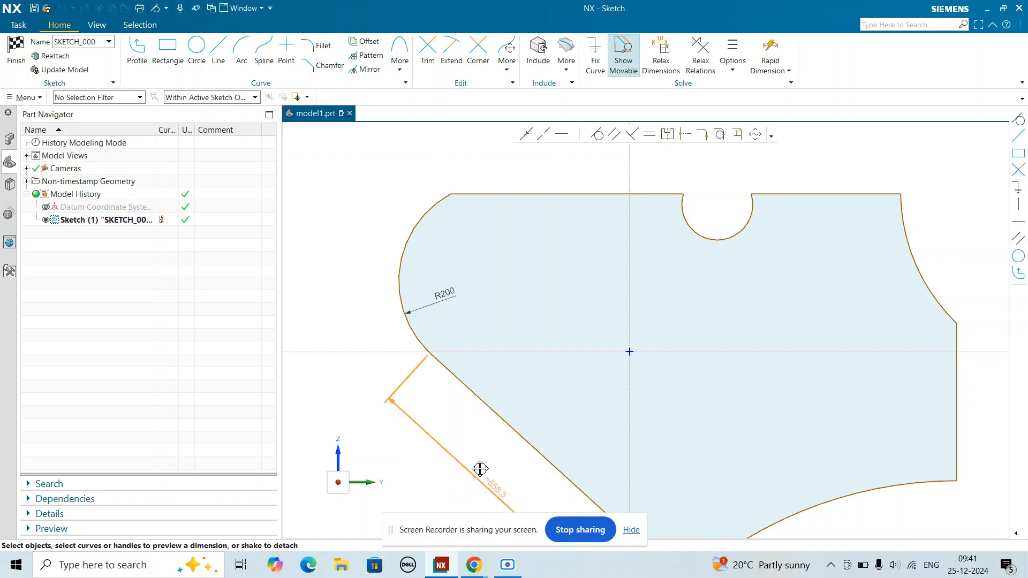
double_click(492, 484)
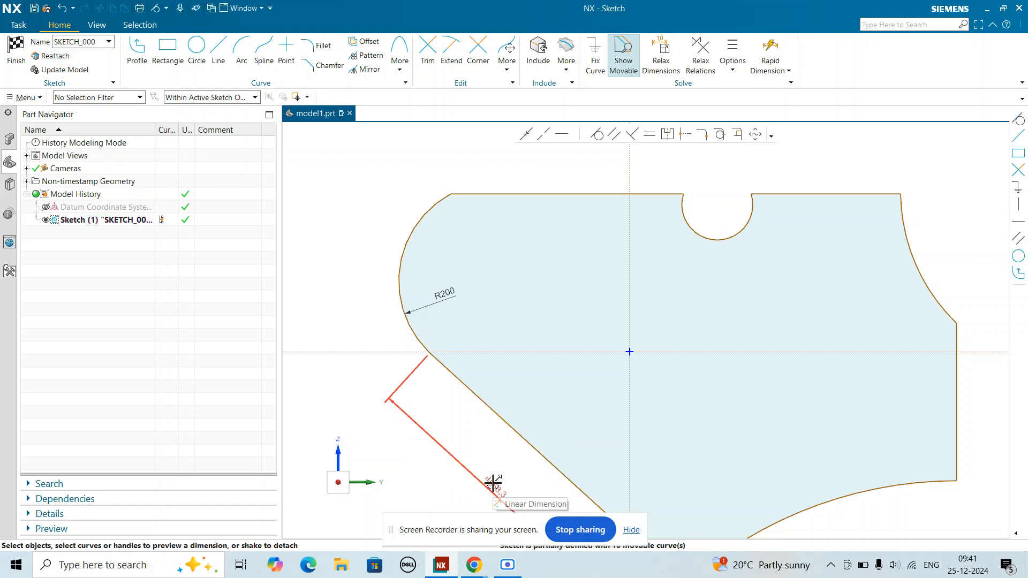
- Set the length of the slanted line below the large arc to 535
double_click(493, 484)
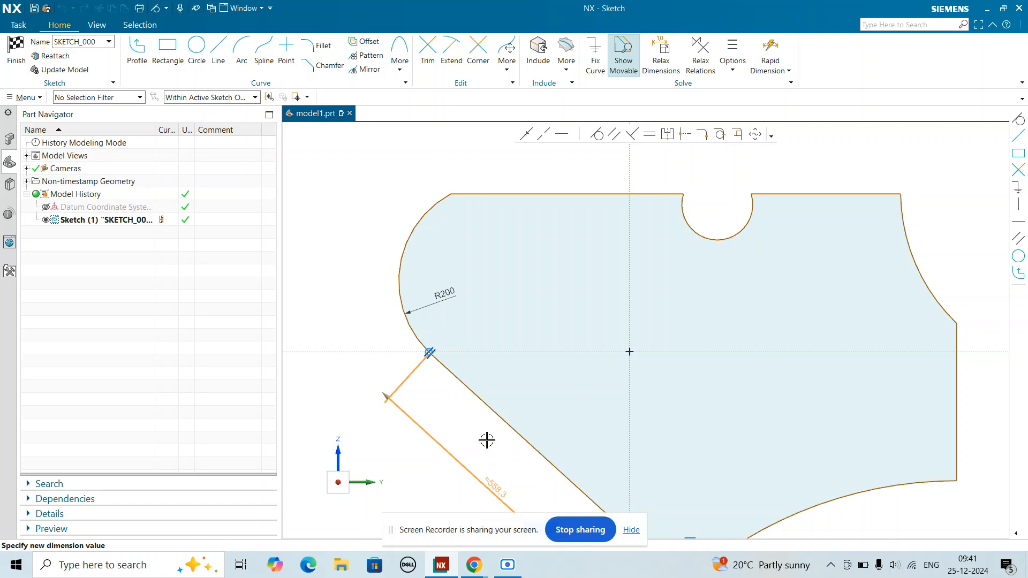
scroll(484, 423, up, 1)
scroll(485, 423, down, 3)
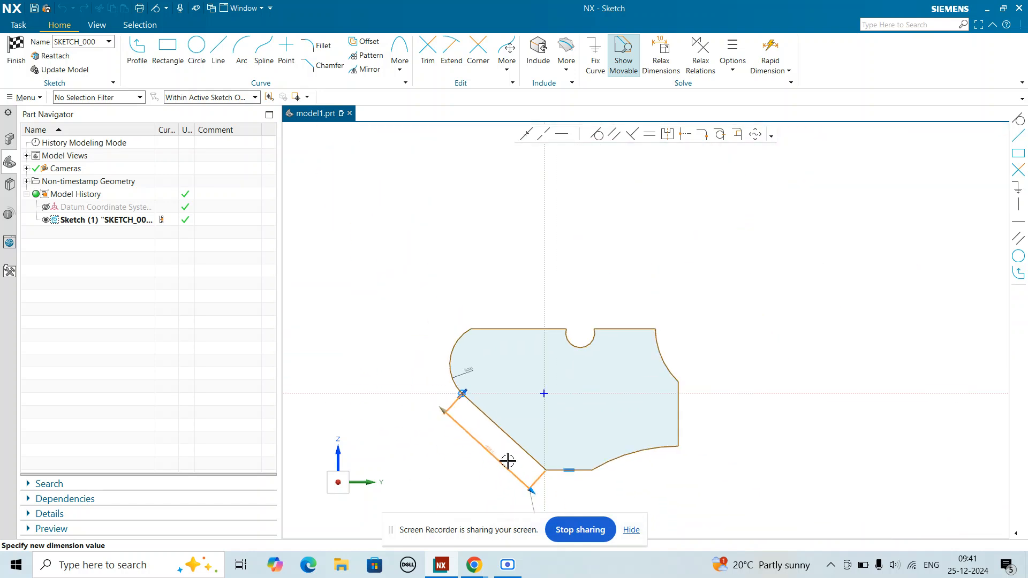
scroll(520, 498, up, 3)
scroll(496, 472, up, 2)
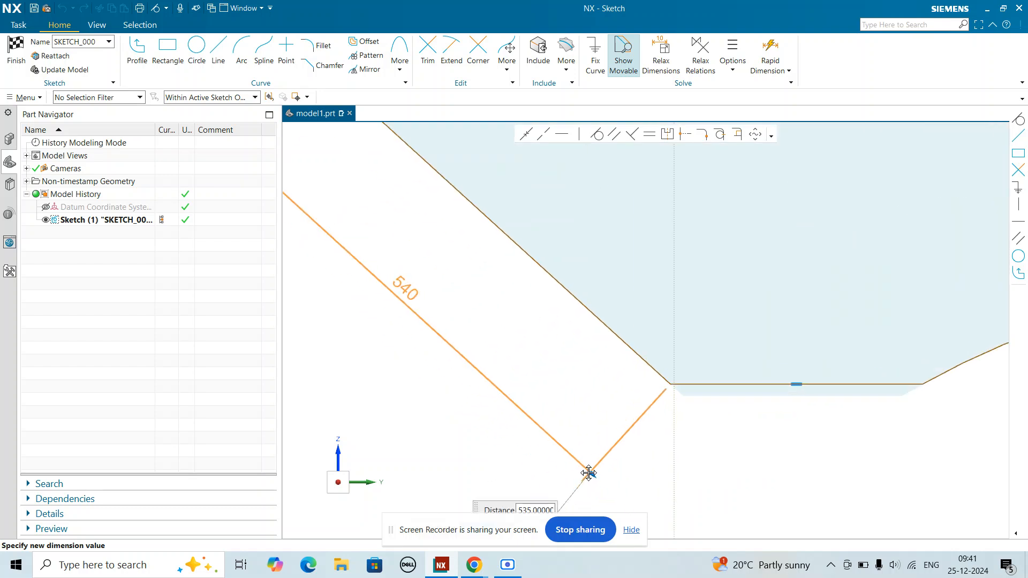
text(535)
key(Return)
click(474, 427)
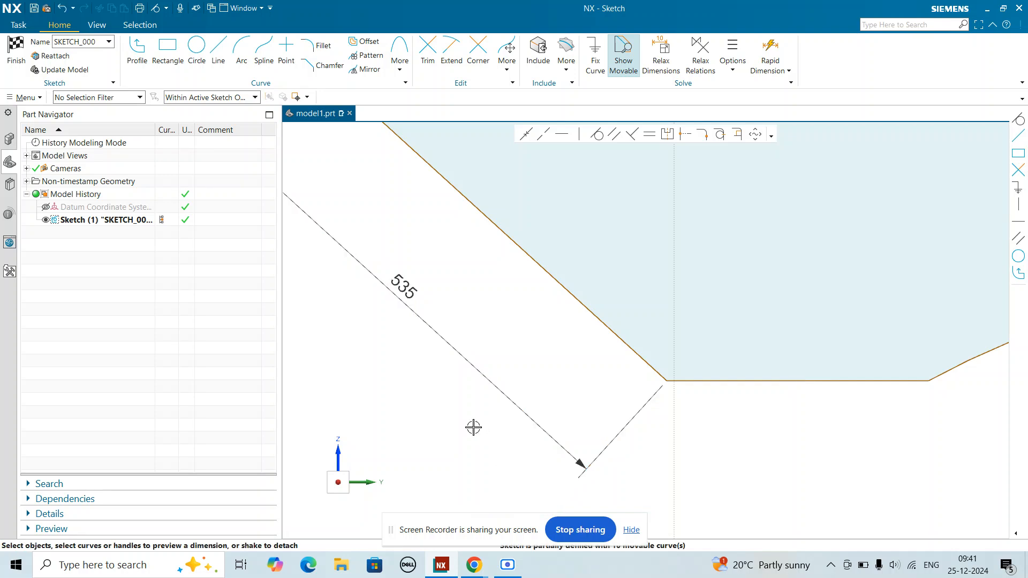
- Change the length of the slanted line below the large arc to 500
double_click(408, 287)
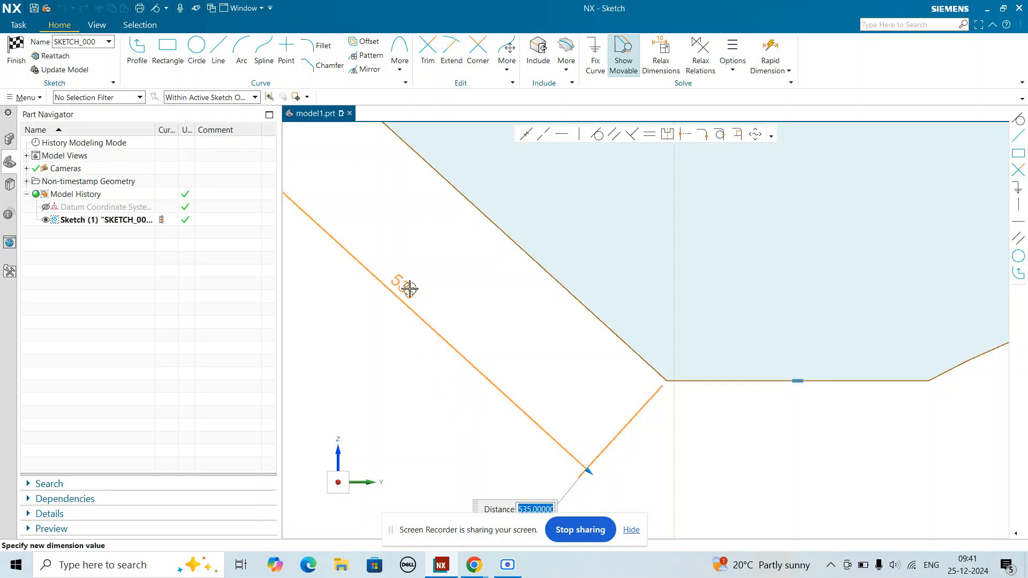
text(500)
key(Return)
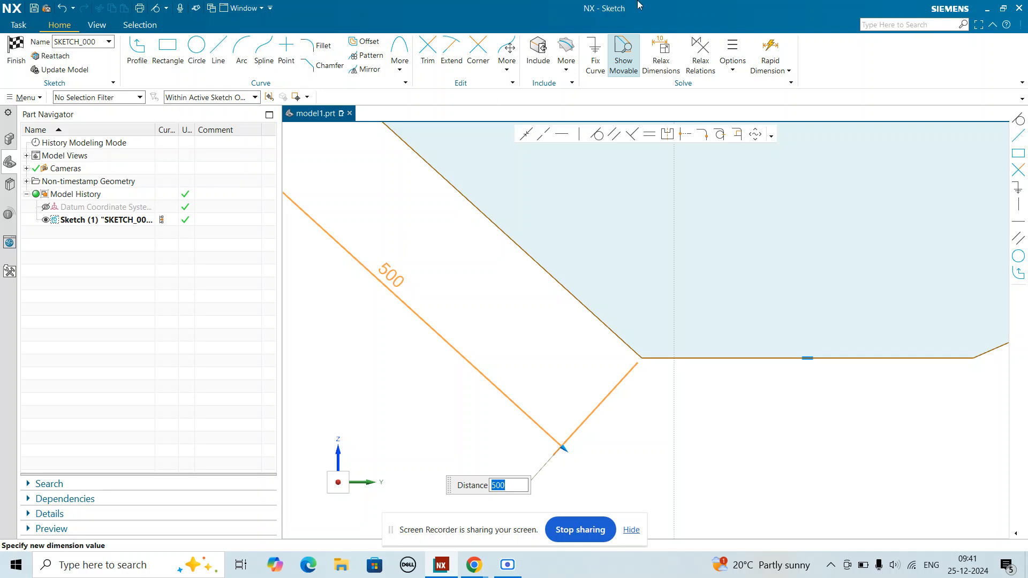
scroll(537, 368, down, 5)
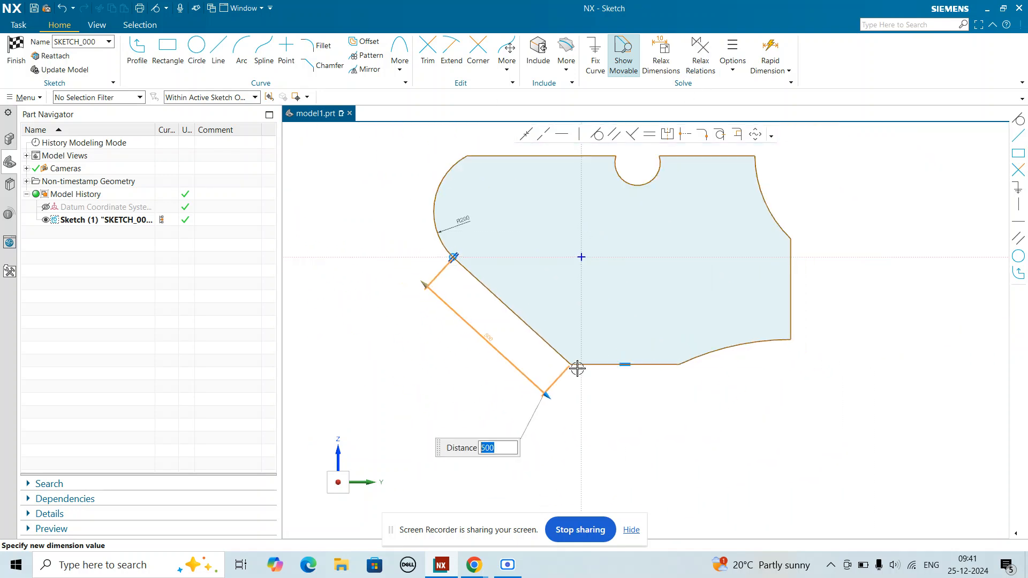
- Add a length dimension below the profile's bottom horizontal line and try to set it to 300
drag(601, 363, 603, 375)
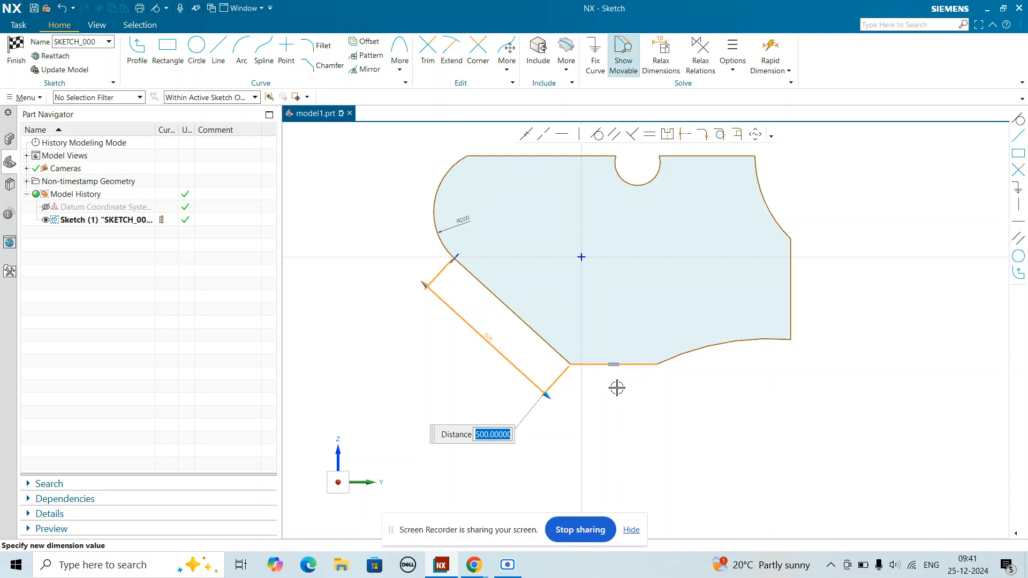
key(Escape)
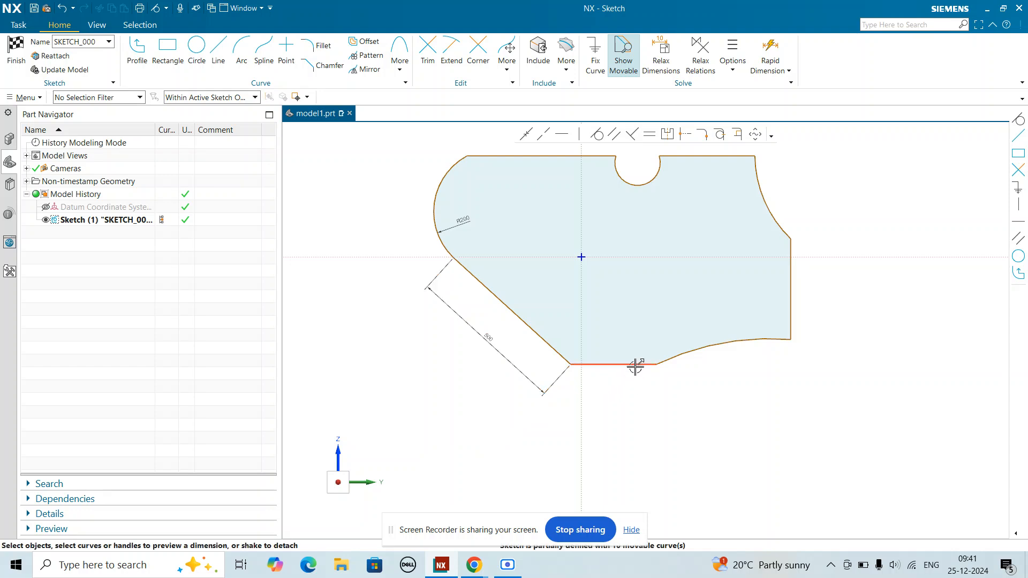
click(635, 365)
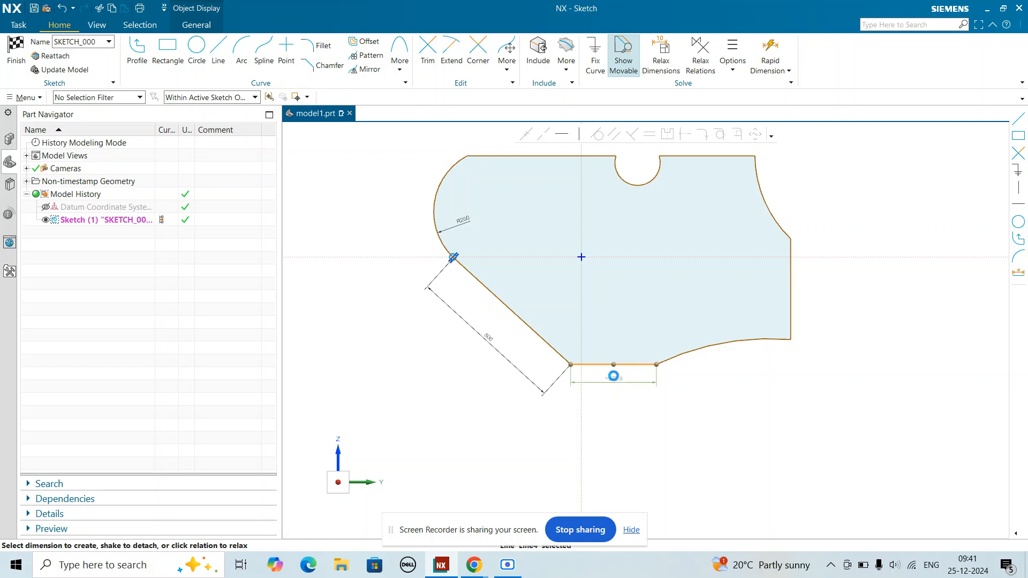
click(614, 376)
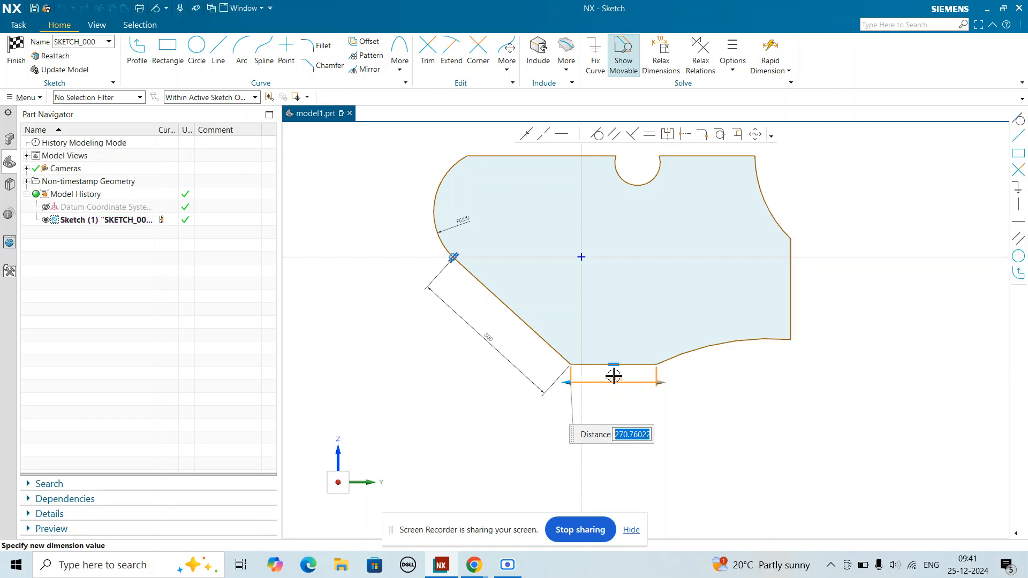
text(300)
key(Return)
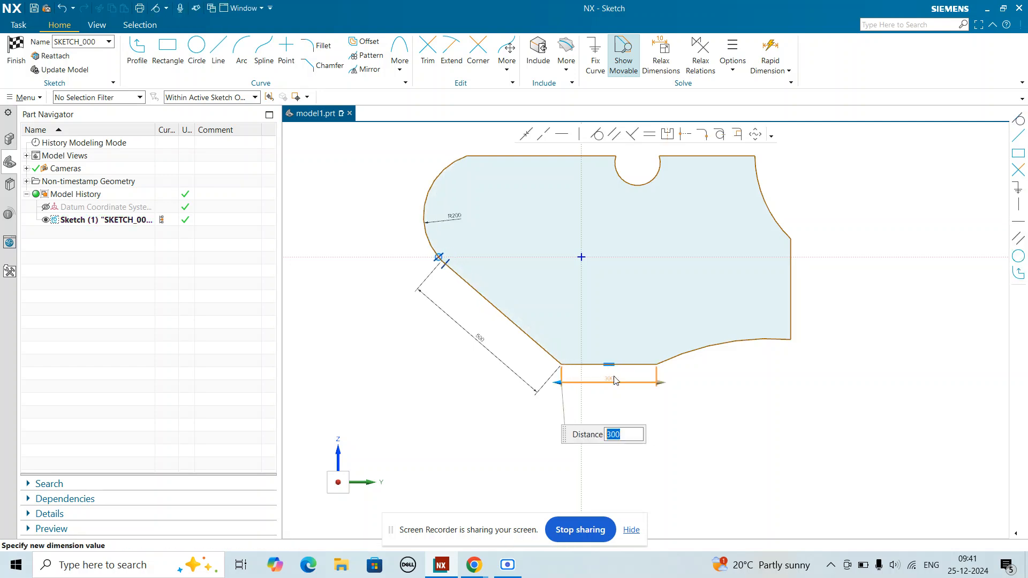
click(739, 340)
click(528, 302)
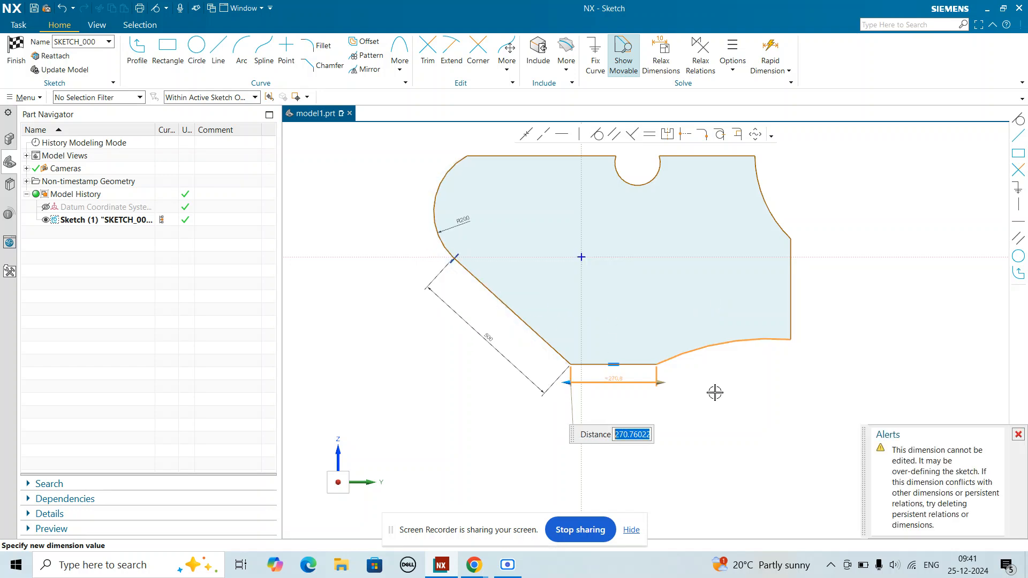
click(732, 401)
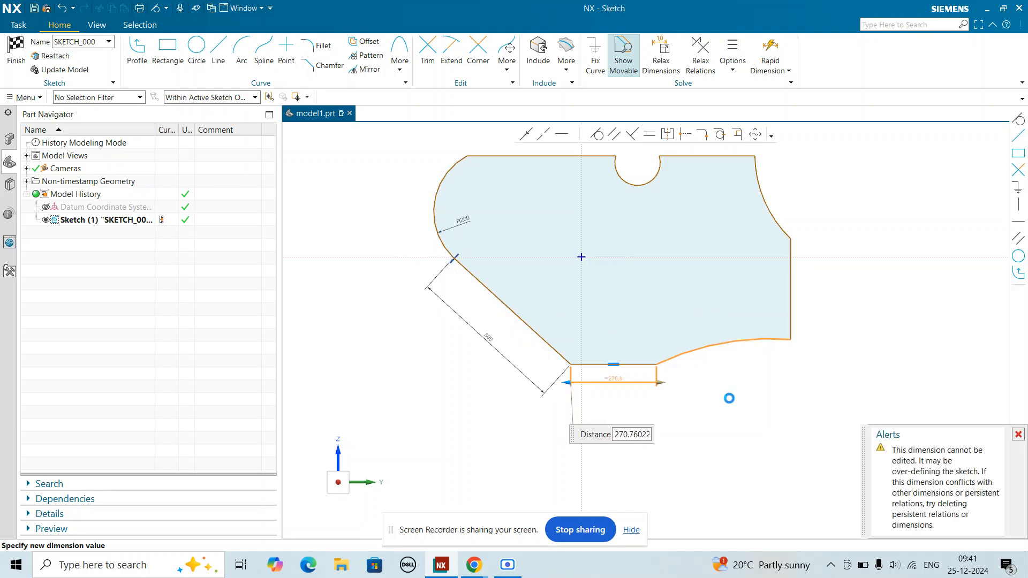
- Dimension the shallow arc at the profile's lower right with a radius of 900
click(723, 340)
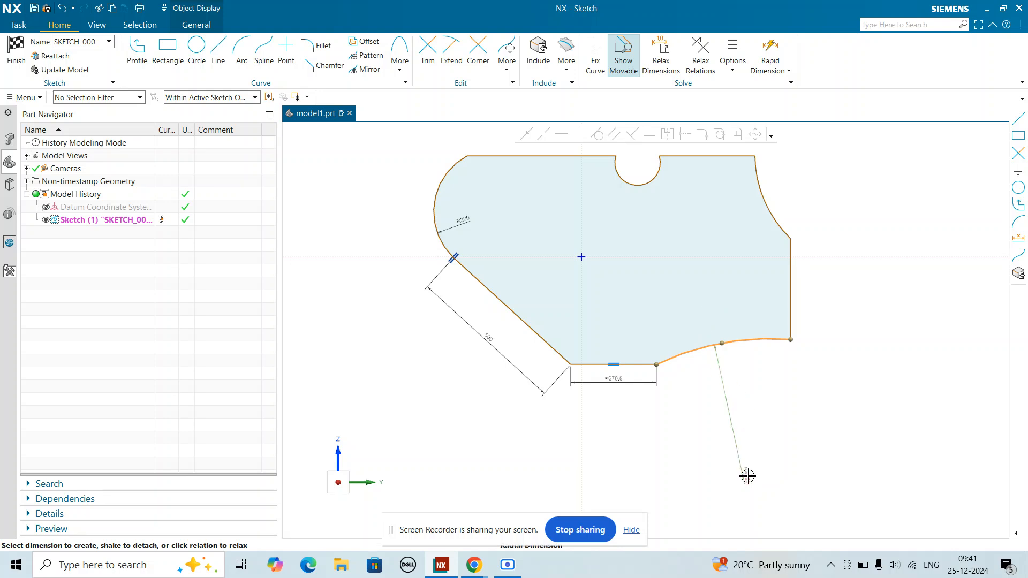
click(723, 383)
click(724, 384)
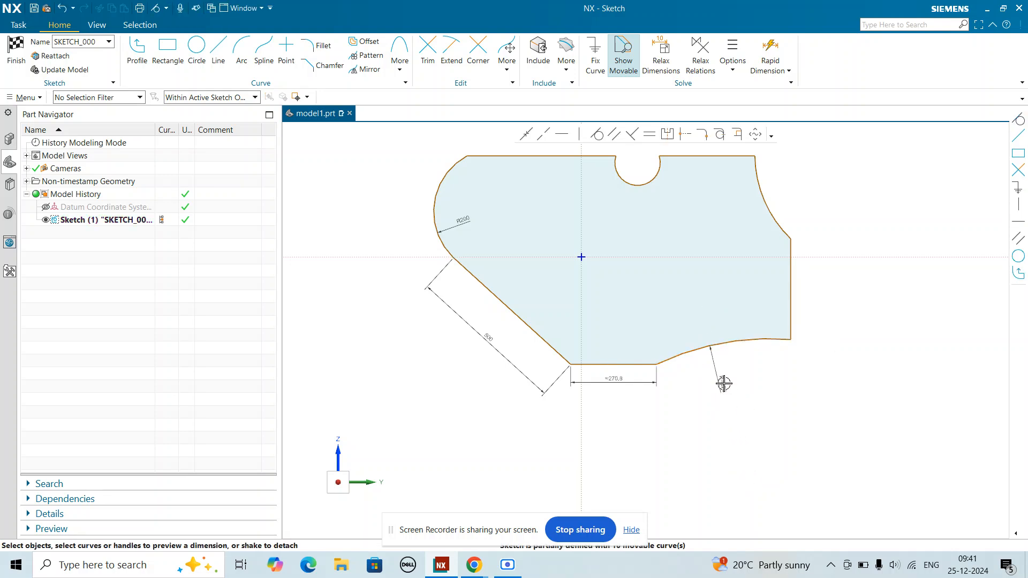
click(722, 384)
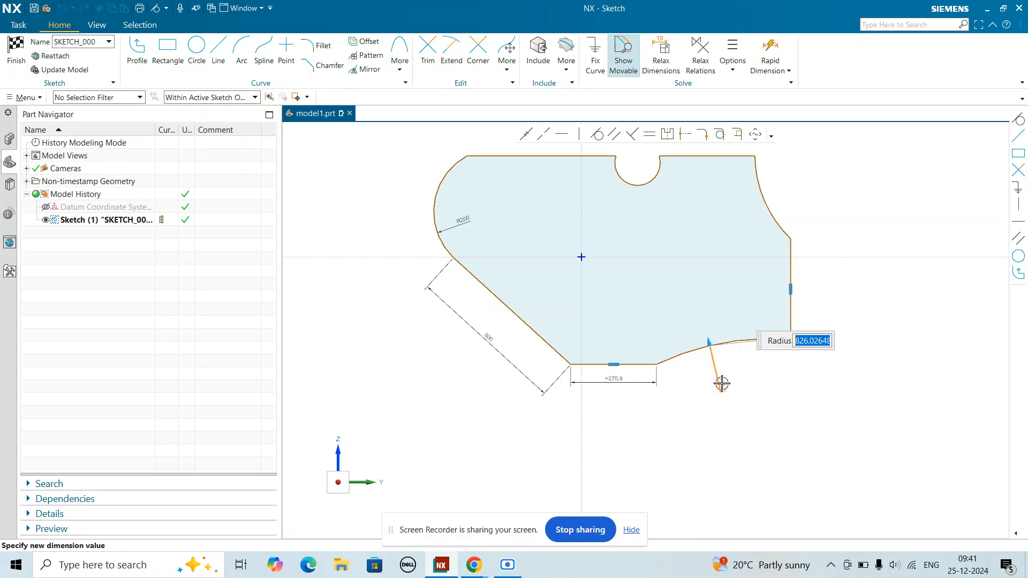
text(90)
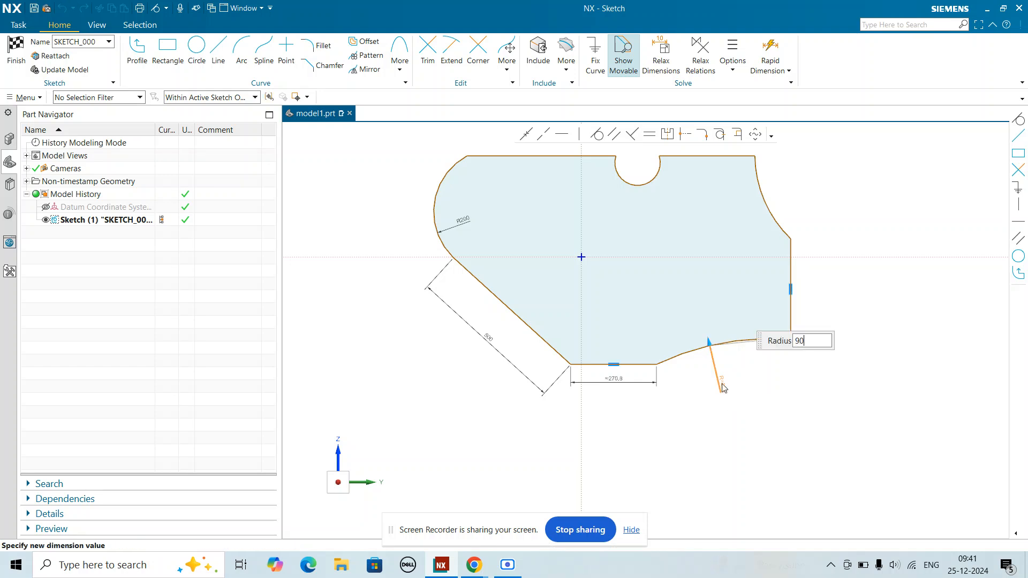
text(0)
key(Return)
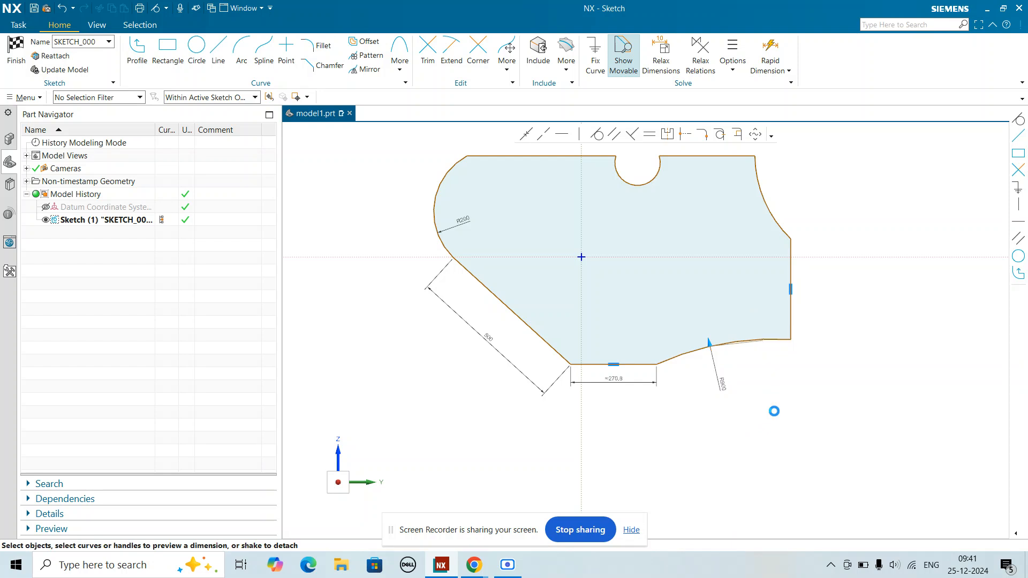
- Add a length dimension to the vertical line on the profile's right side and try to set it to 300
click(792, 294)
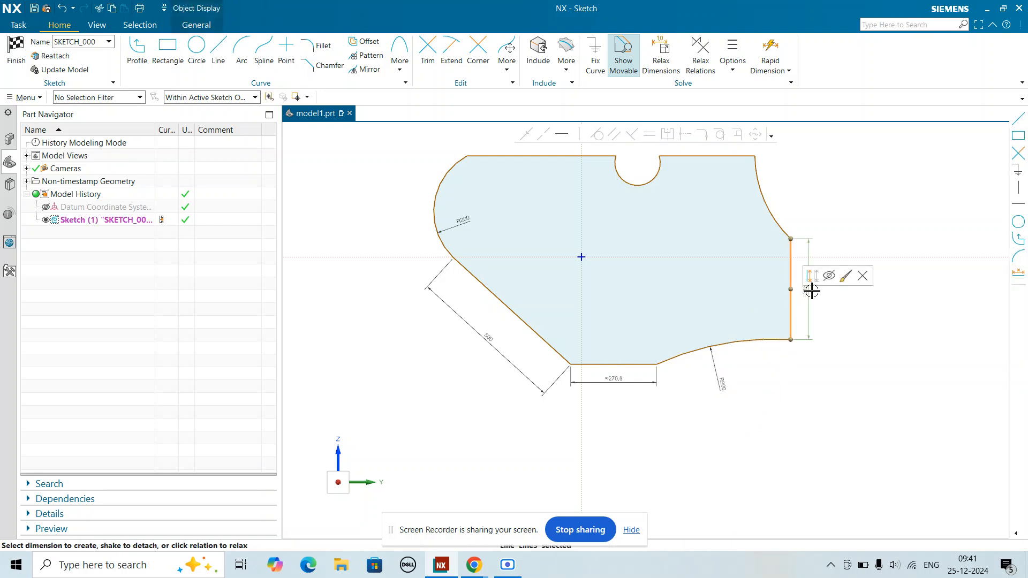
click(806, 288)
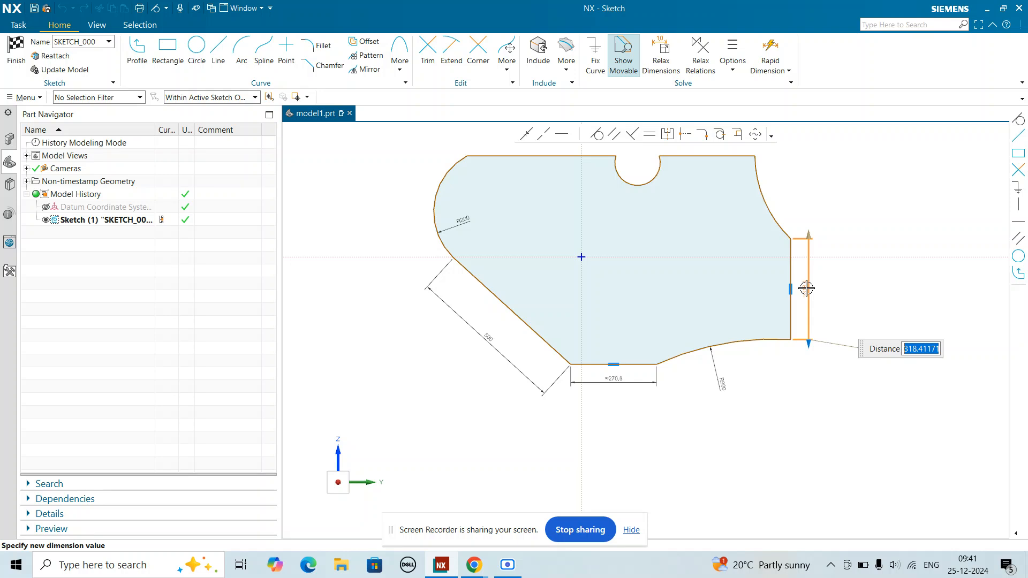
text(0)
key(Return)
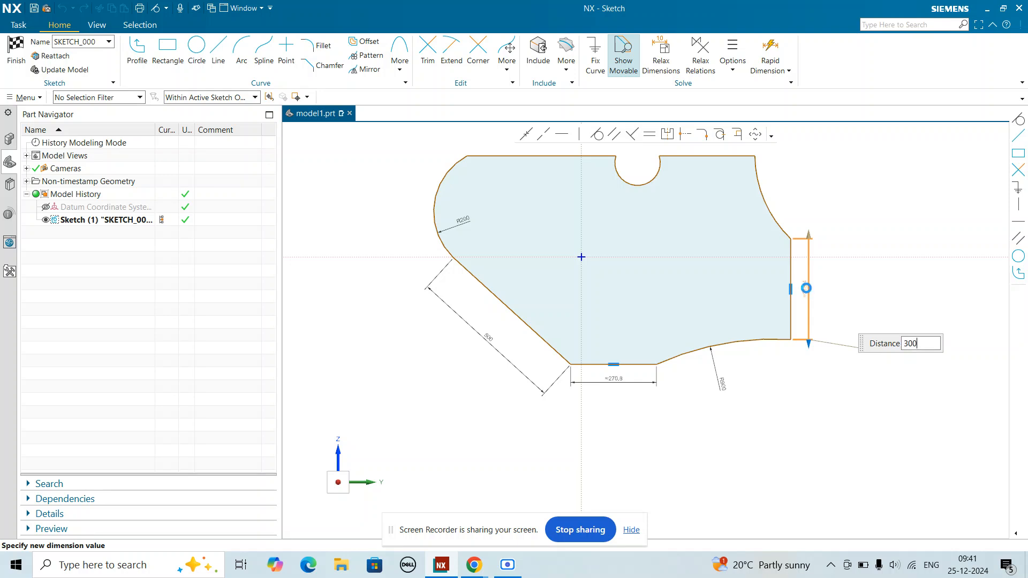
click(766, 201)
click(513, 298)
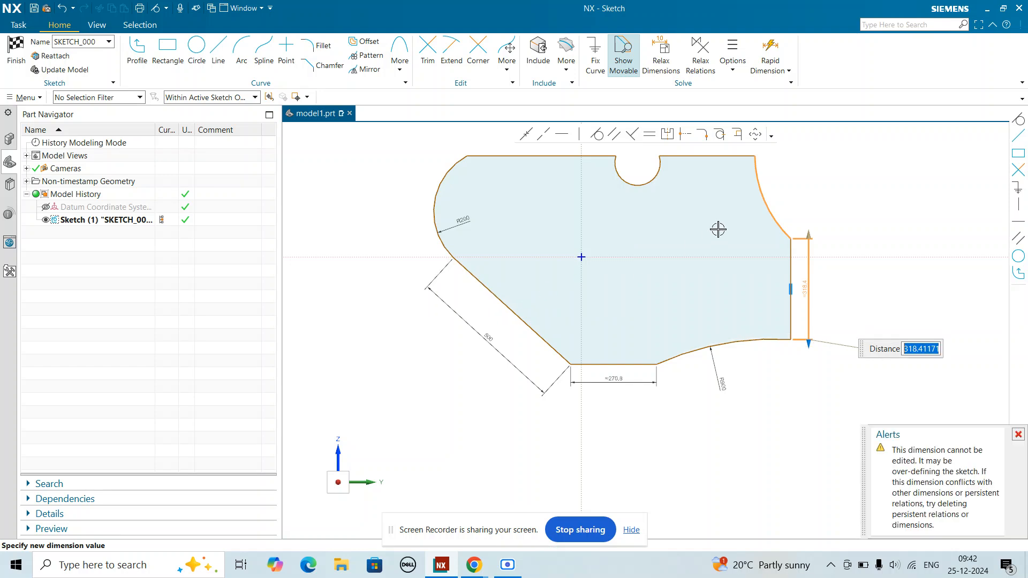
key(Escape)
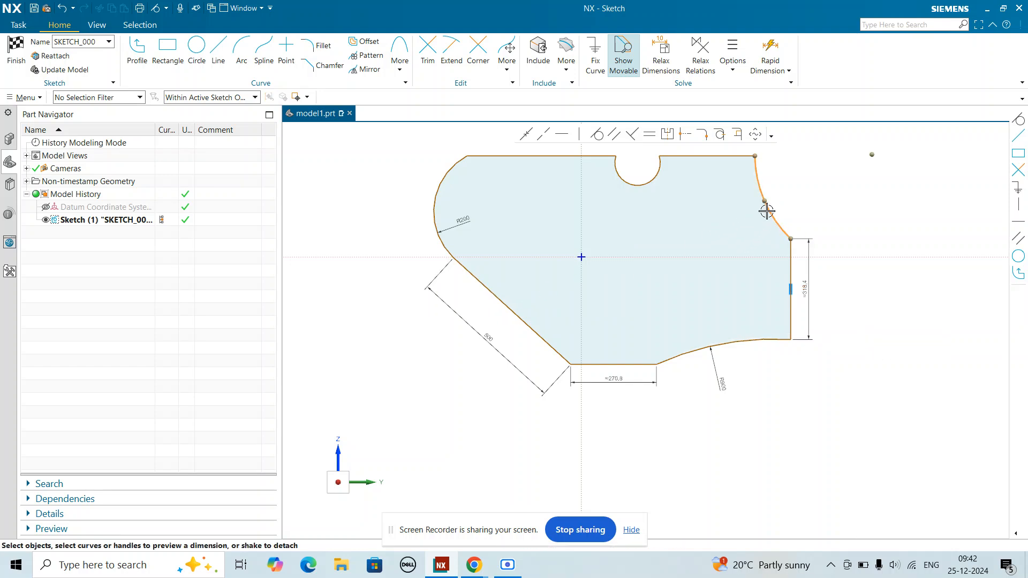
- Dimension the concave arc at the profile's upper right with a radius of 400
click(774, 215)
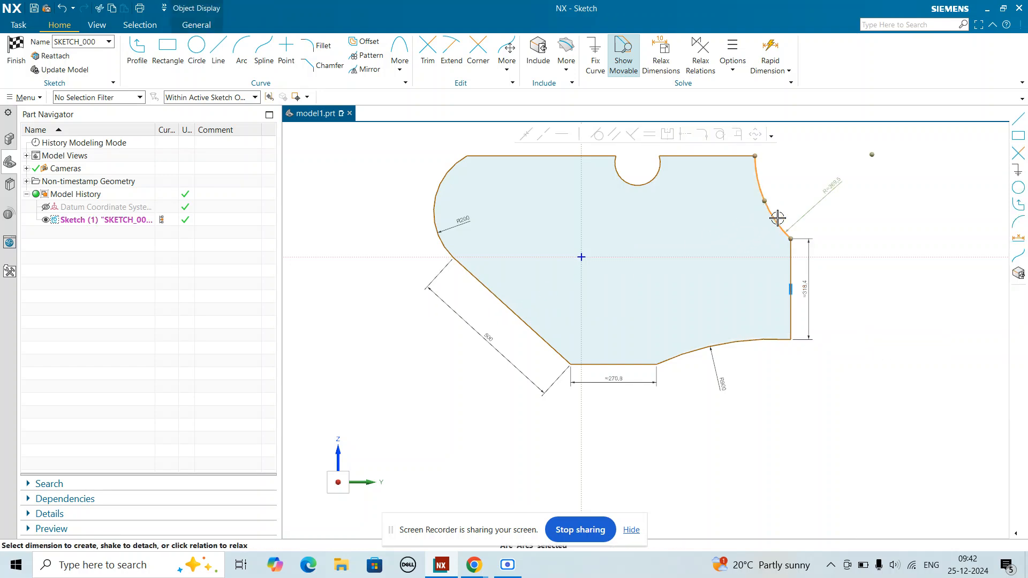
click(836, 186)
double_click(836, 186)
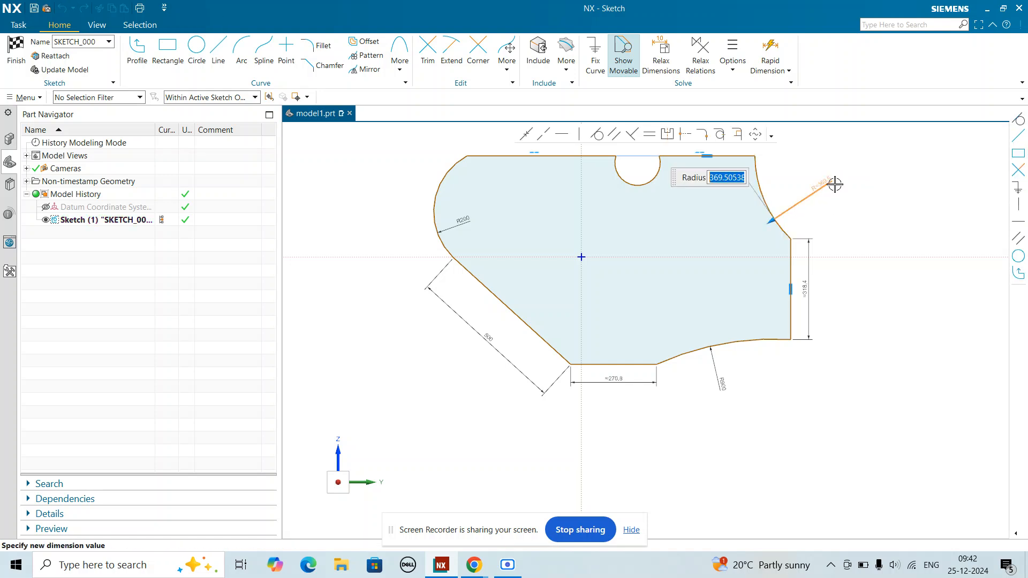
text(4)
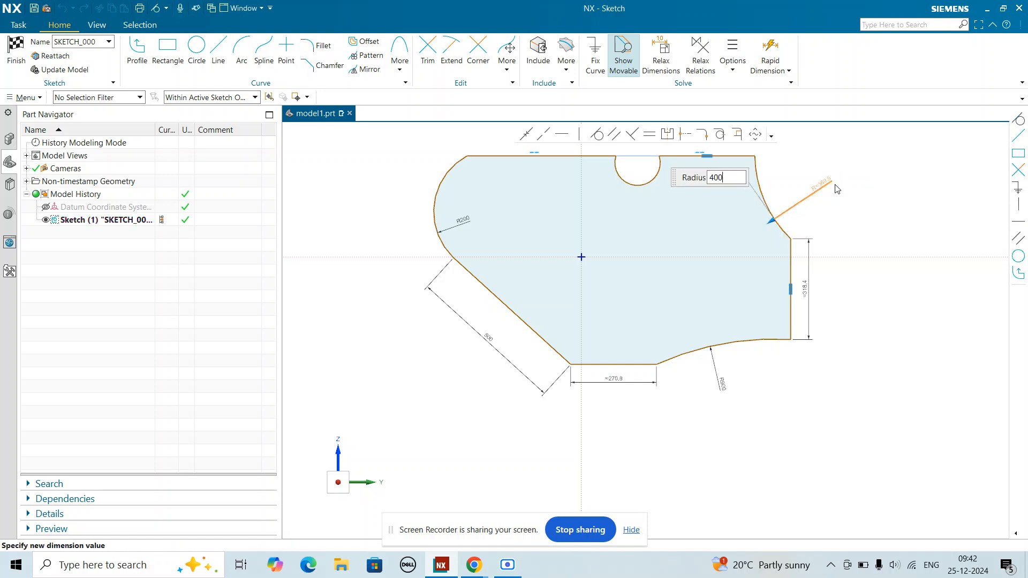
text(00)
key(Return)
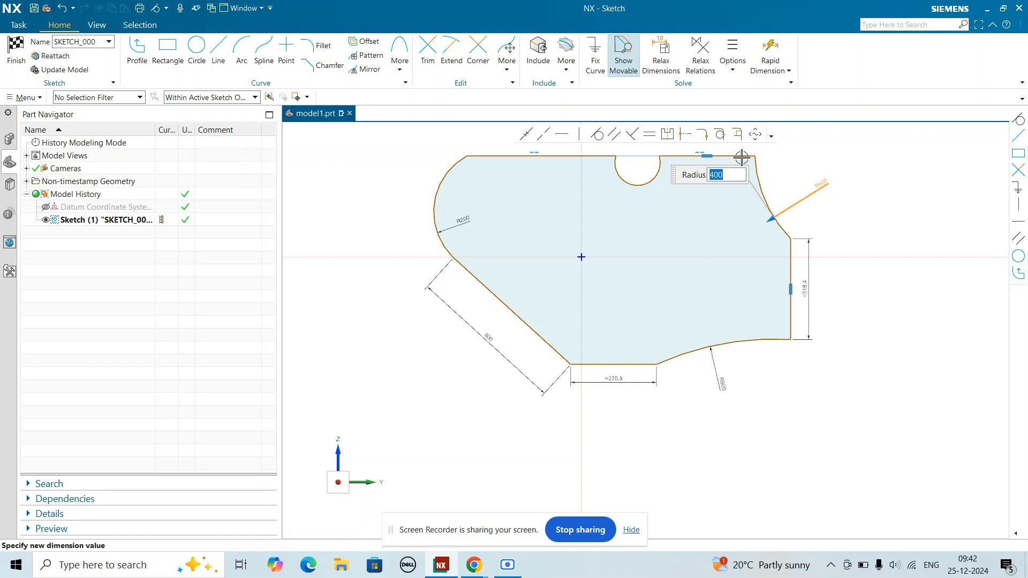
scroll(672, 418, up, 3)
scroll(674, 429, down, 7)
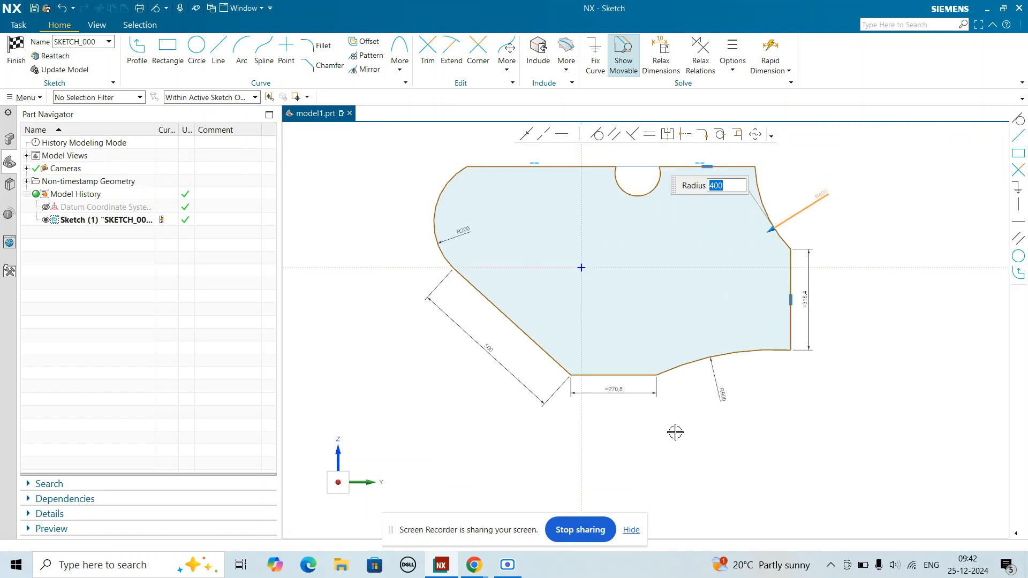
scroll(669, 326, up, 5)
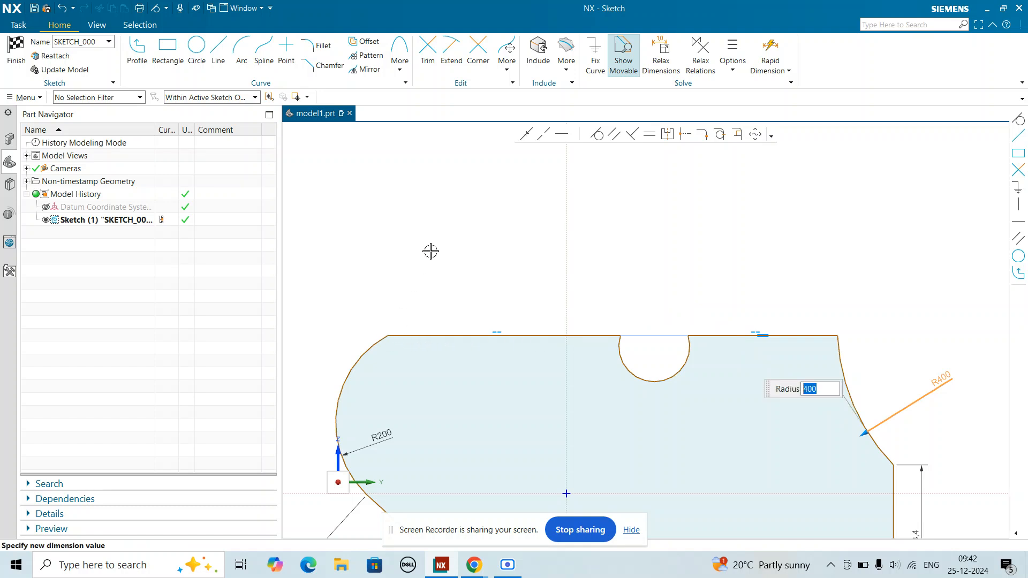
key(Return)
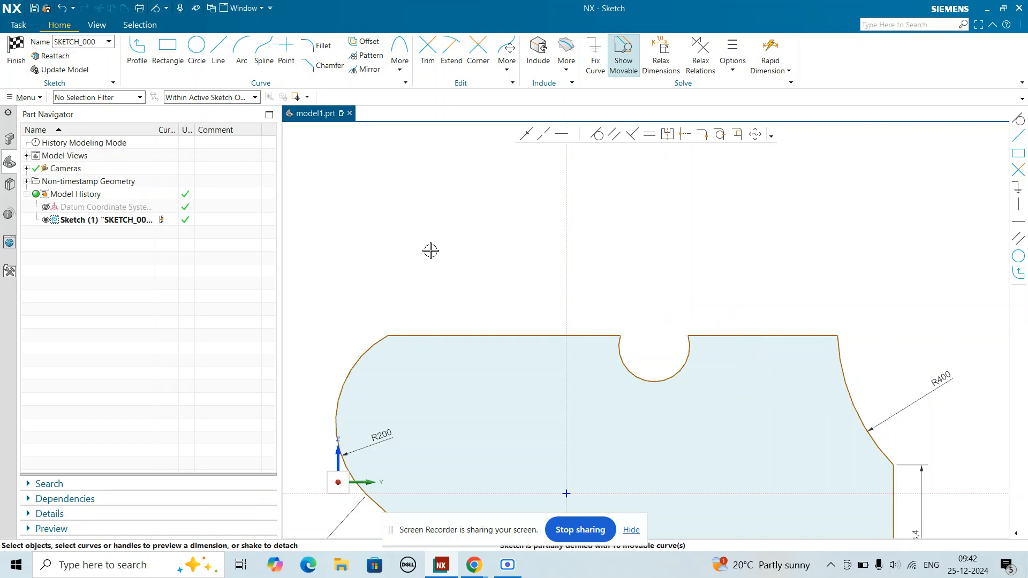
- Add a horizontal dimension above the profile between the outer ends of the top edge and set it to 900
click(387, 335)
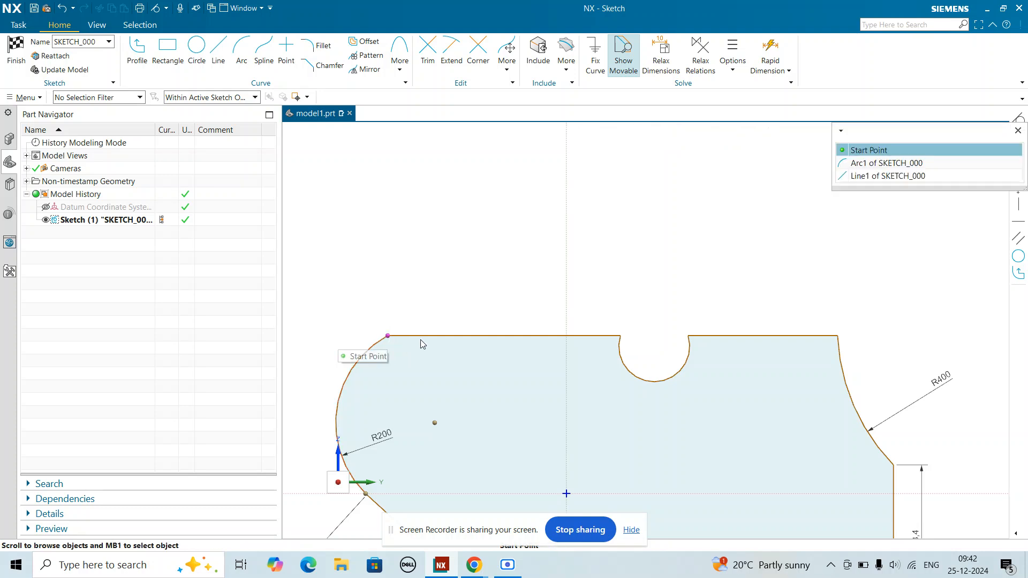
click(838, 340)
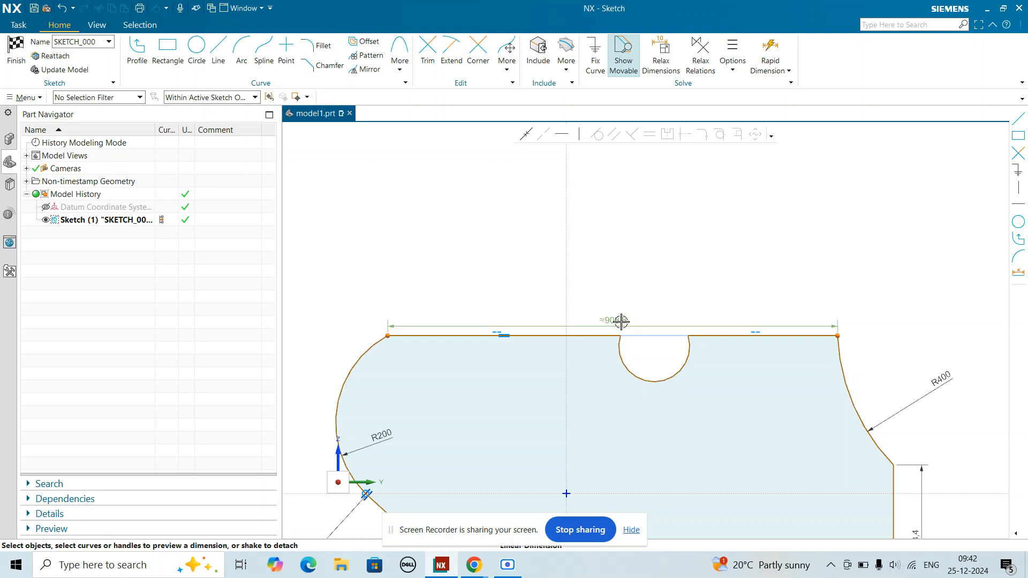
drag(620, 333, 620, 242)
click(620, 242)
key(Return)
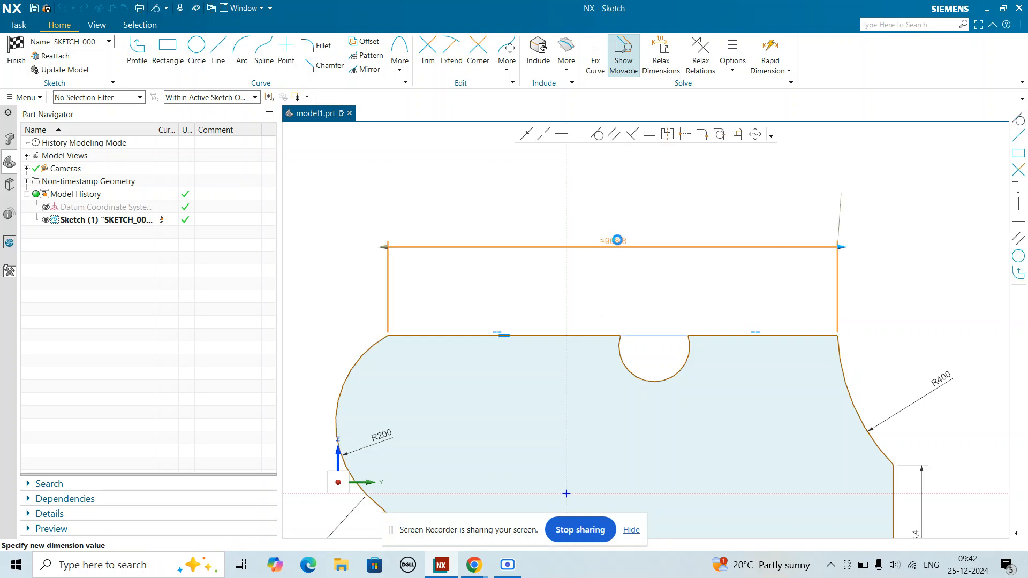
click(617, 240)
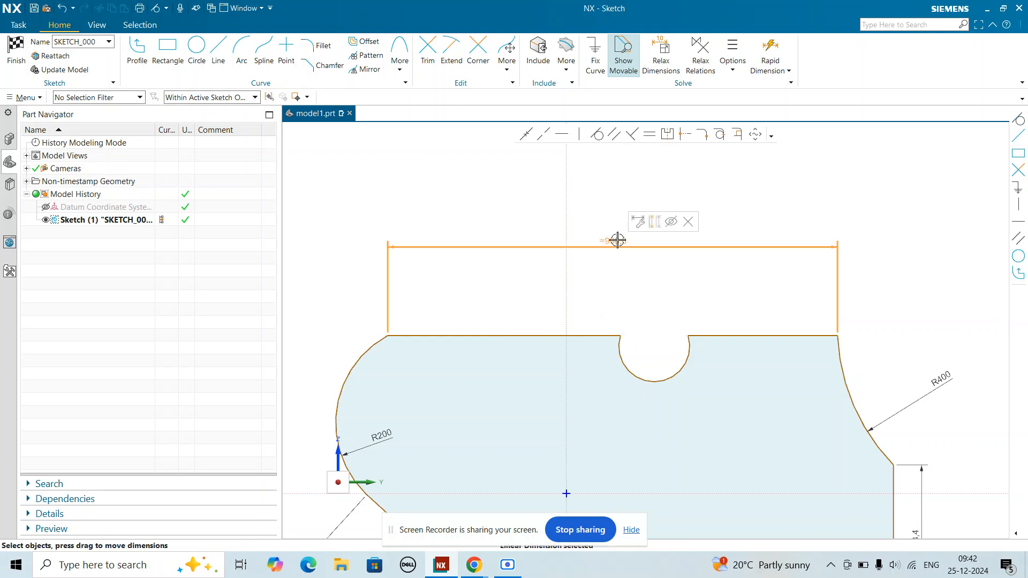
double_click(617, 241)
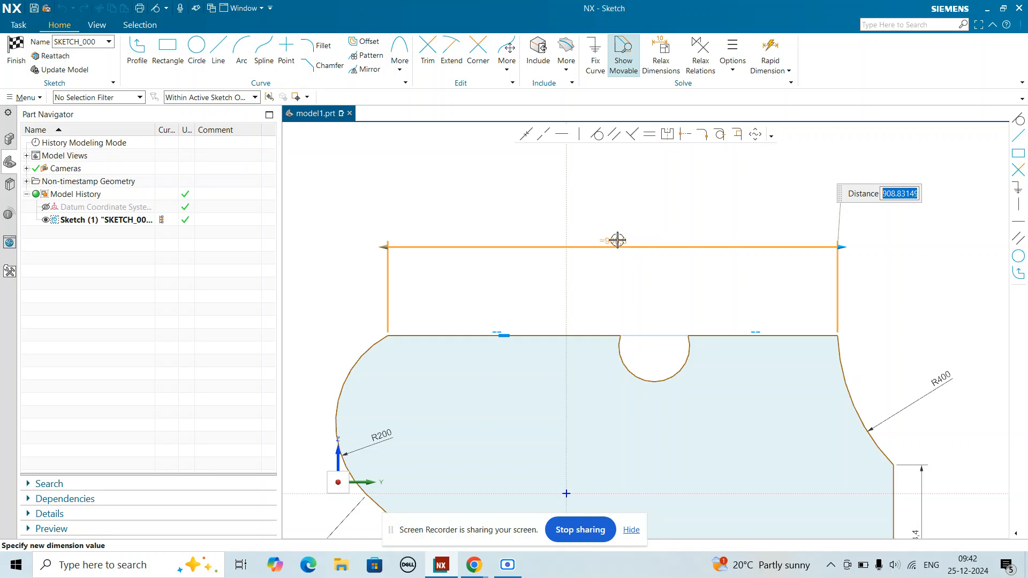
text(900)
key(Return)
click(590, 294)
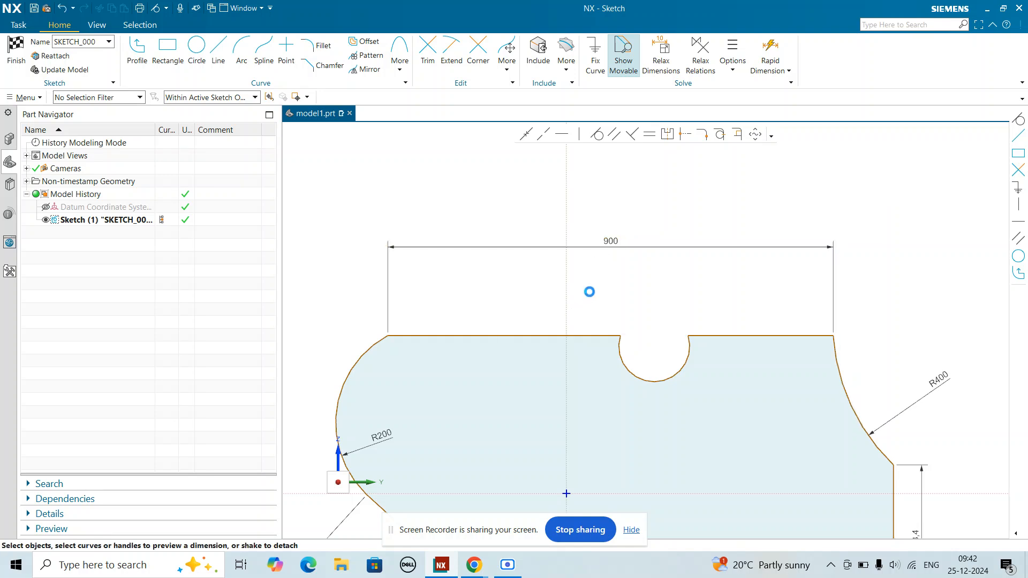
- Try to make the notch arc's center midpoint-aligned with the top line on its left, then undo the relation
click(655, 382)
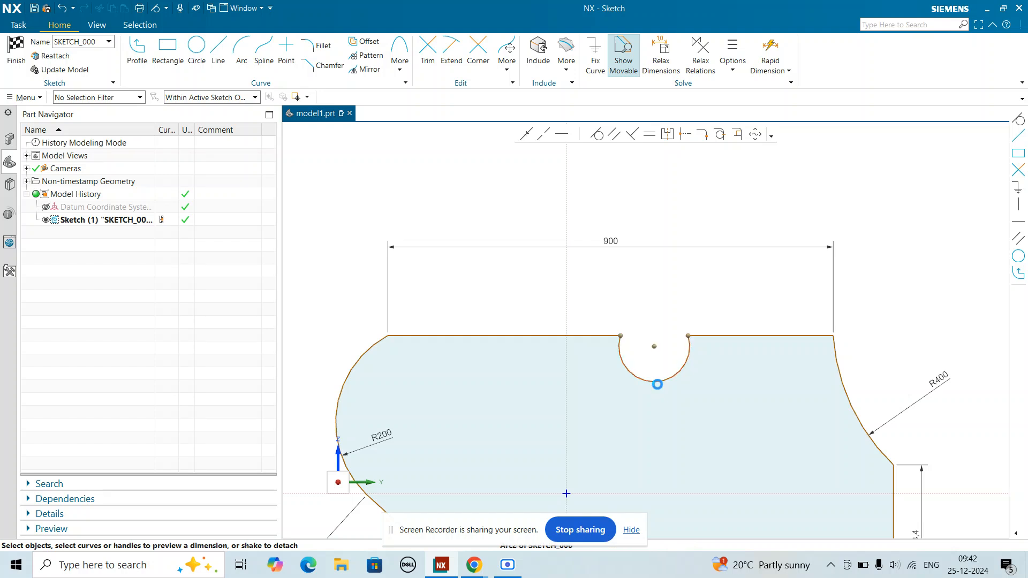
click(657, 321)
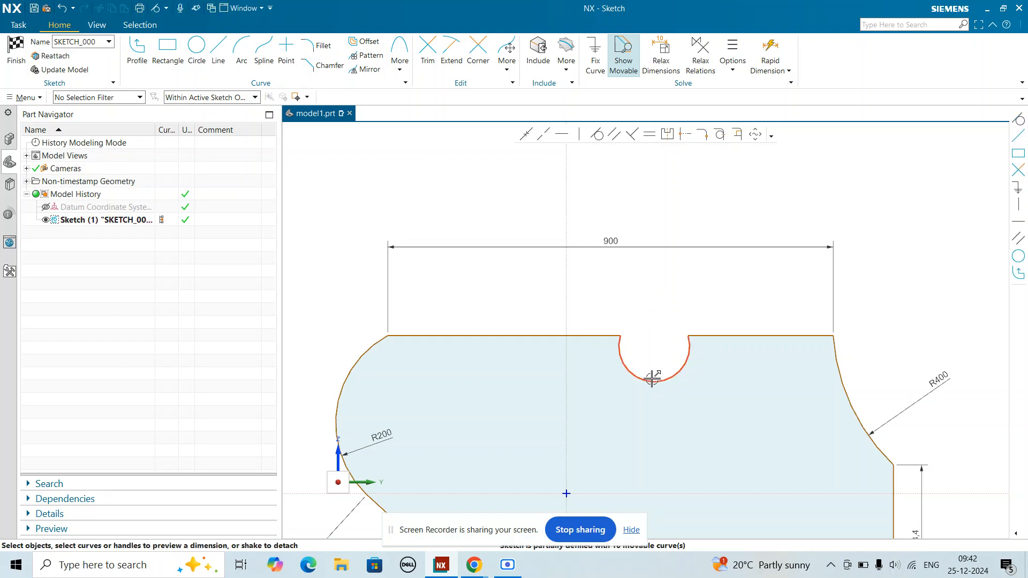
click(654, 346)
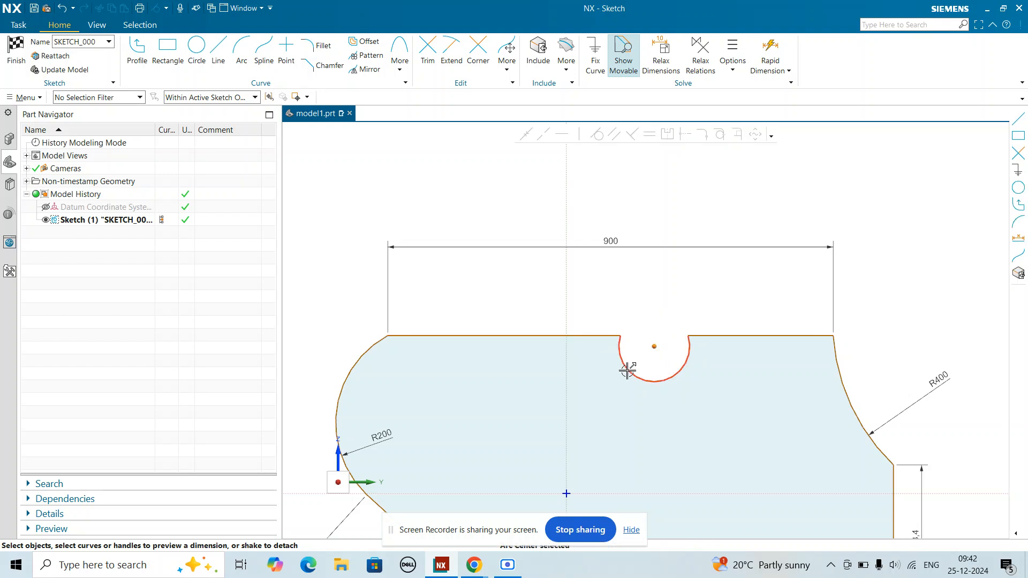
click(598, 336)
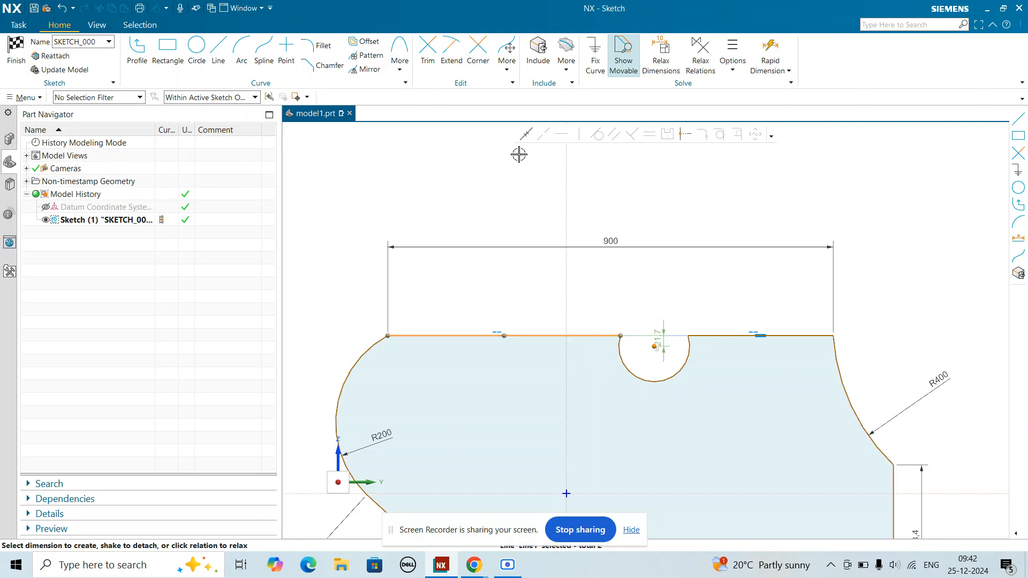
click(684, 134)
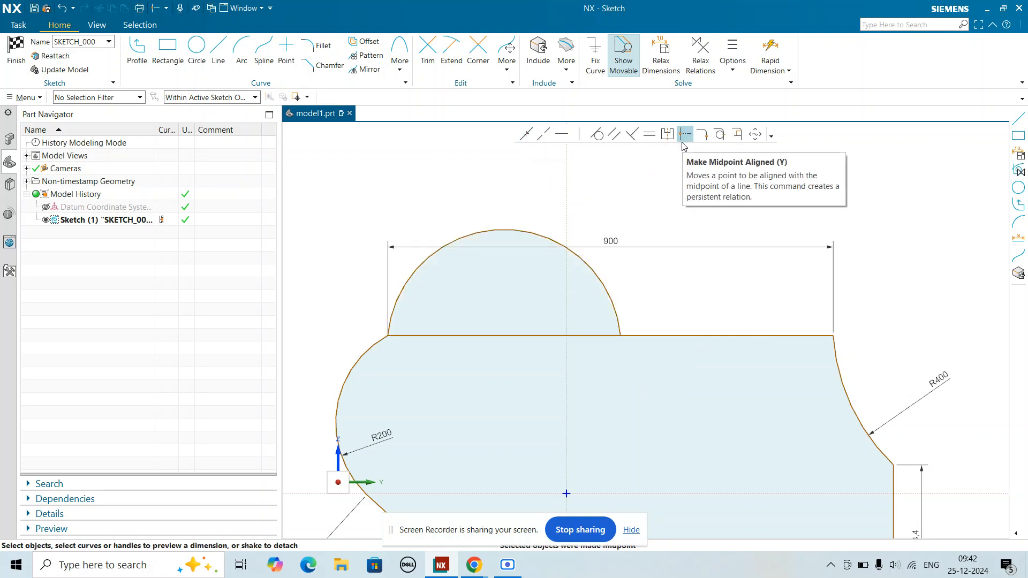
key(ctrl+z)
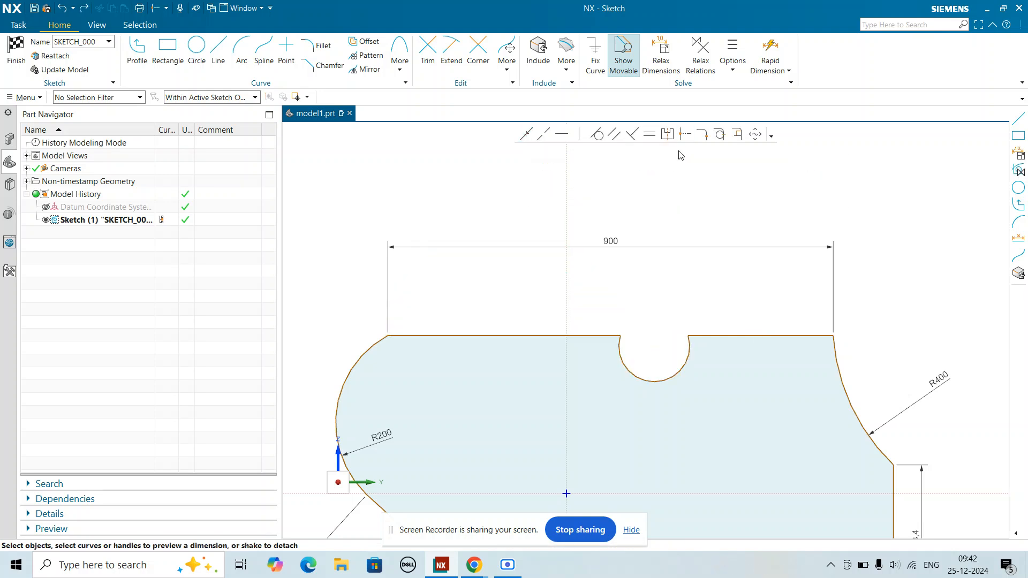
- Make the notch arc's center coincident with the top horizontal line
click(654, 346)
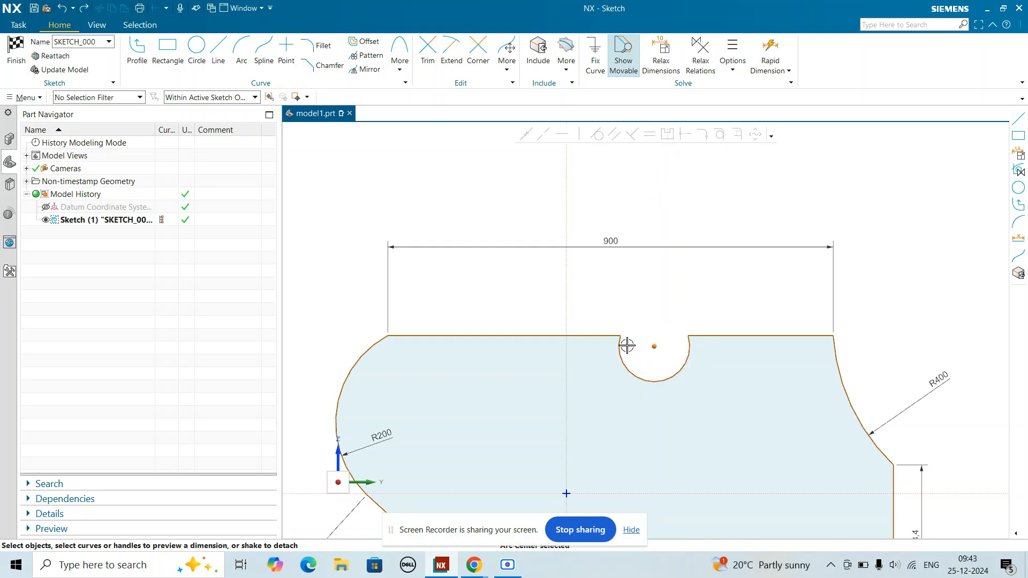
click(567, 335)
click(585, 336)
click(595, 336)
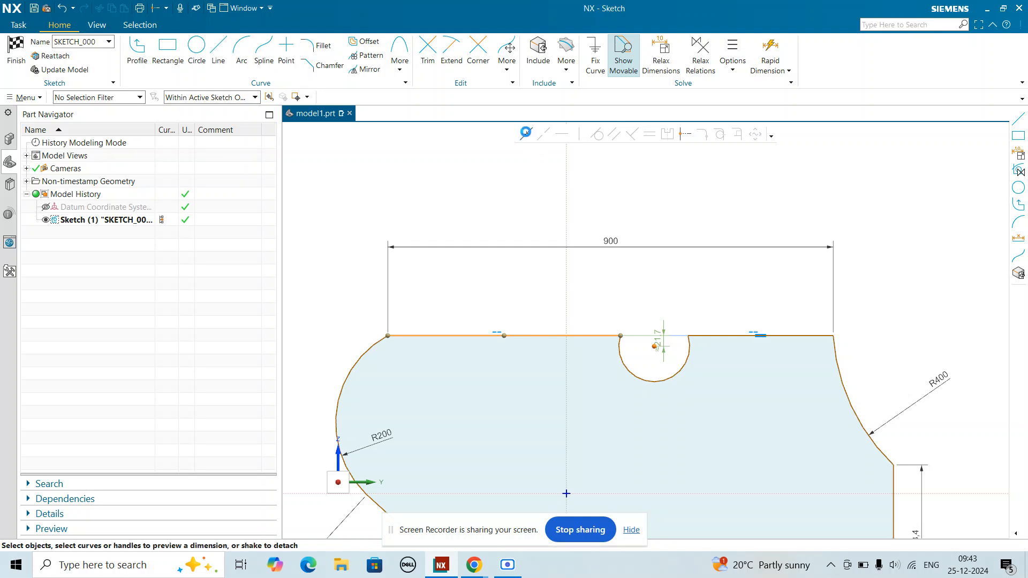
click(526, 135)
click(409, 316)
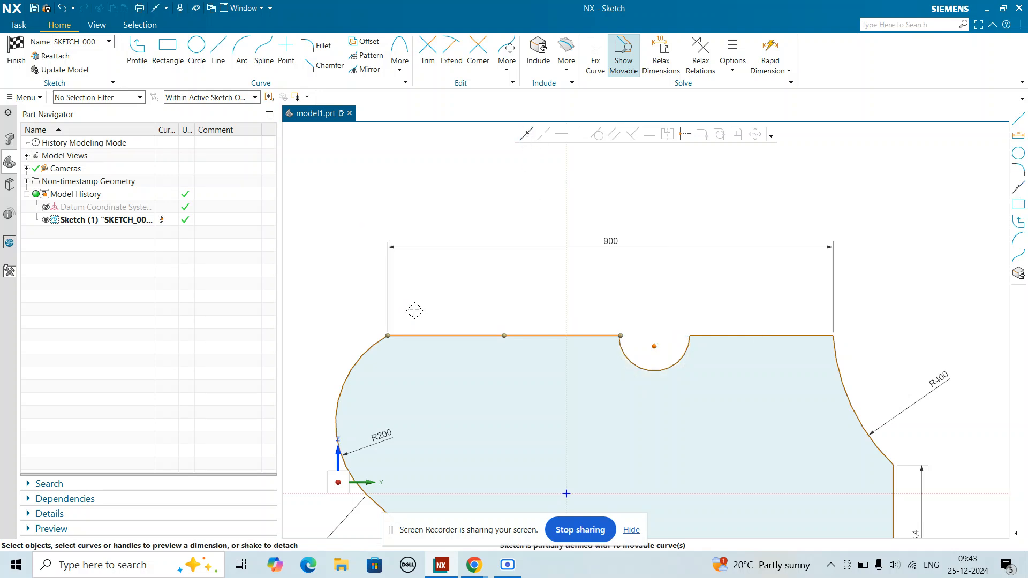
- Dimension the notch arc in the top edge with a radius of 100
click(661, 366)
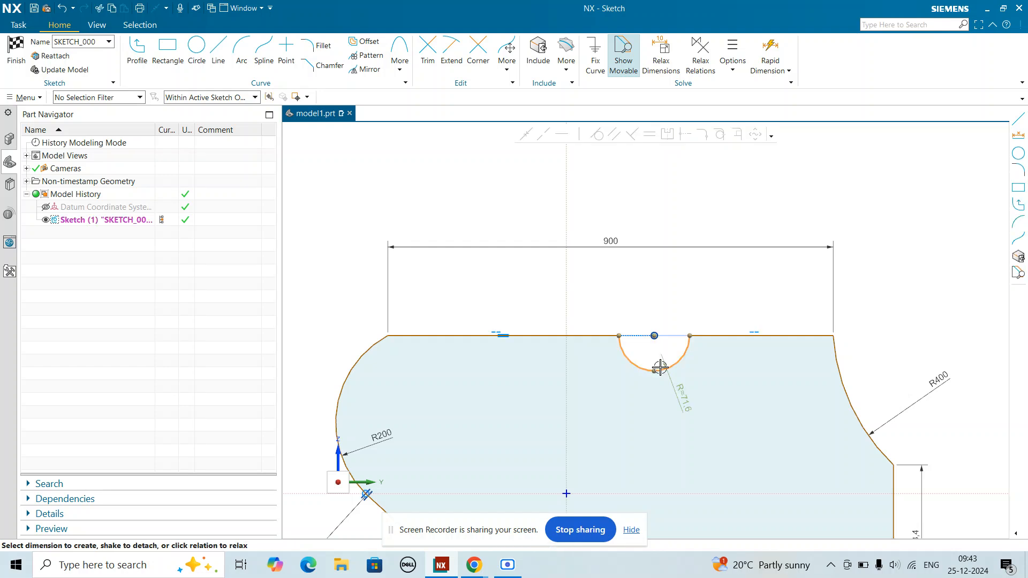
click(667, 407)
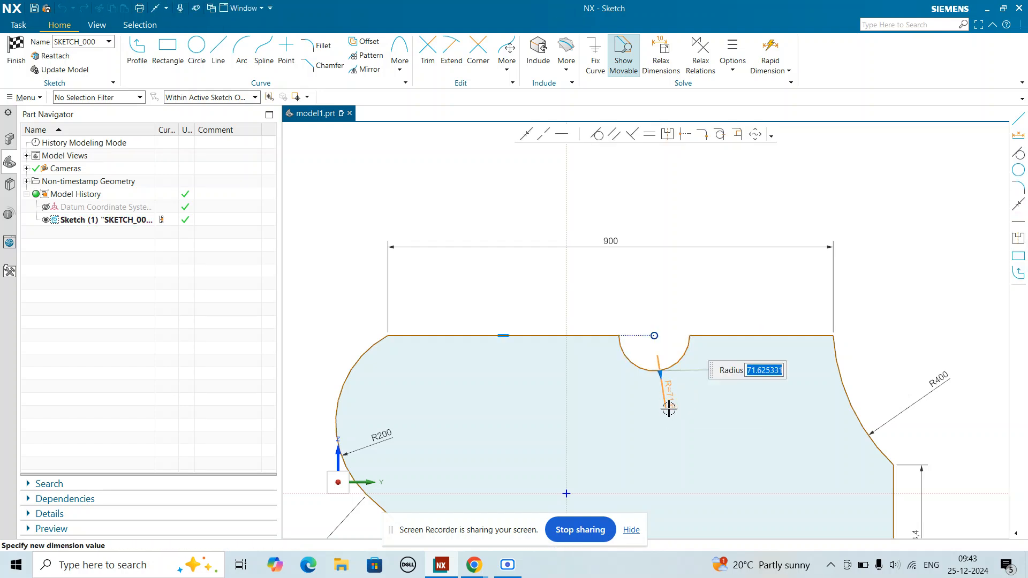
text(100)
key(Return)
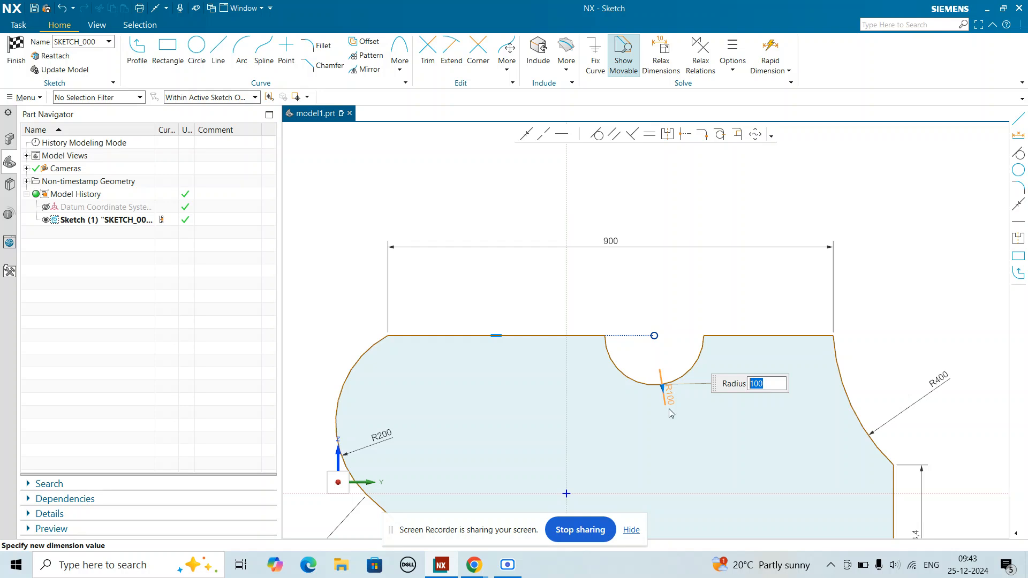
click(660, 277)
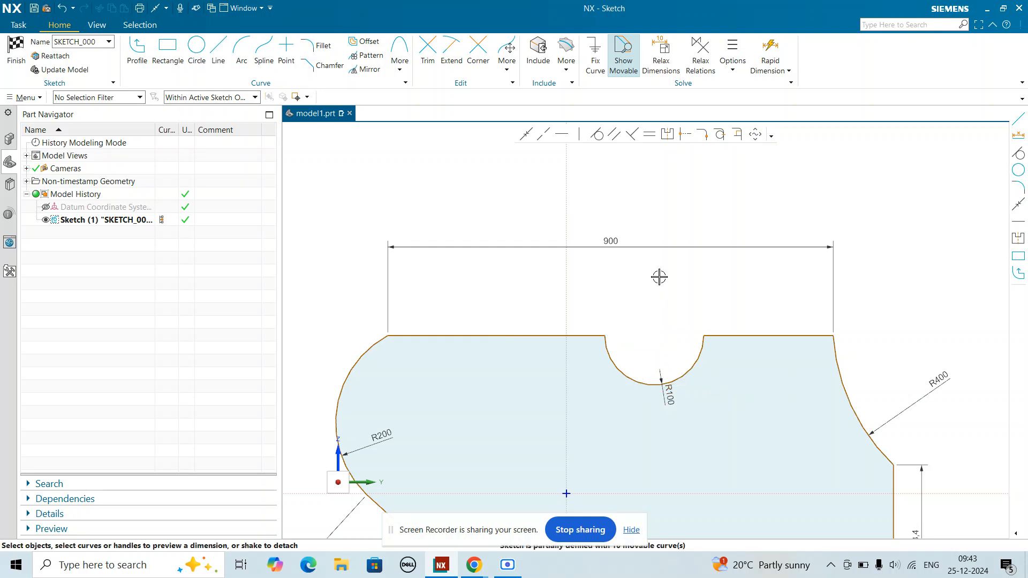
- Dimension the horizontal distance from the sketch's vertical axis to the profile's right vertical line and set it to 700
scroll(631, 262, down, 3)
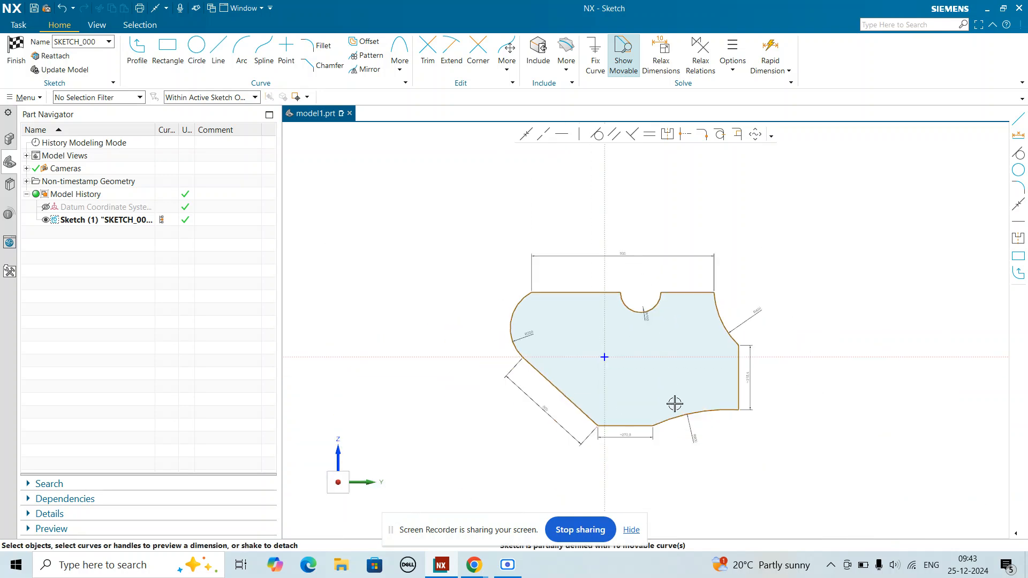
scroll(656, 469, up, 1)
scroll(654, 470, down, 2)
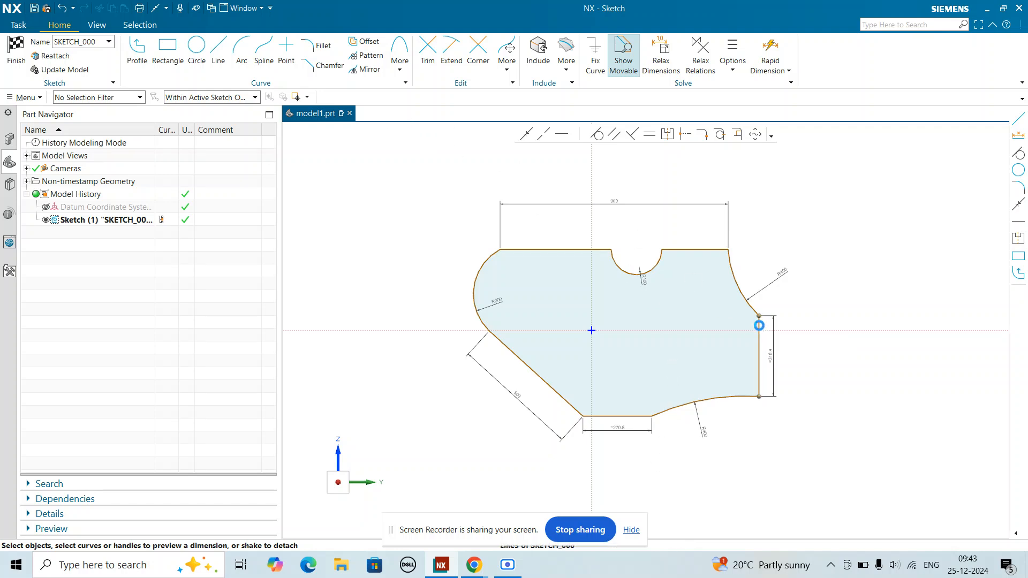
click(759, 324)
click(591, 326)
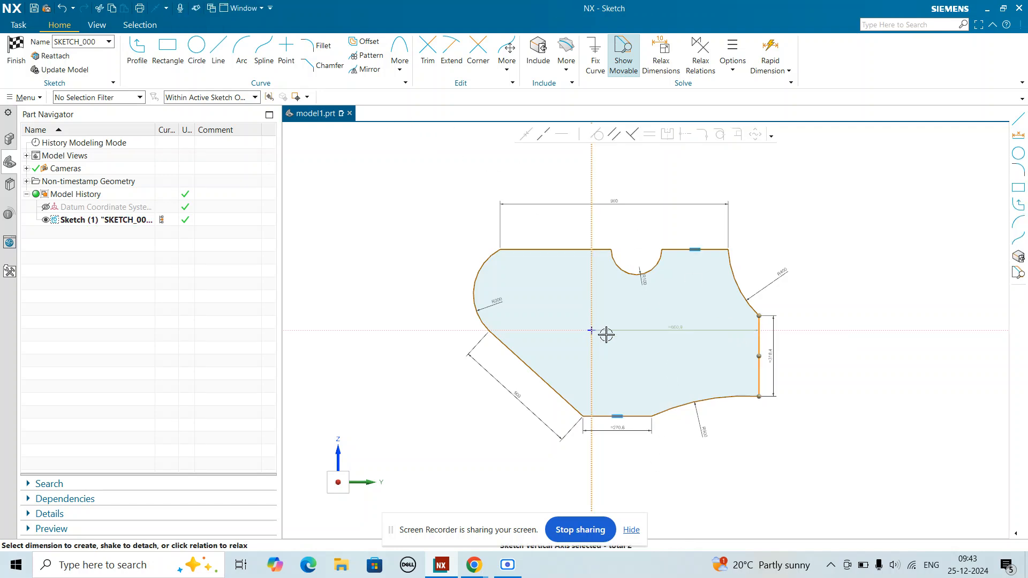
drag(680, 328, 677, 360)
key(Return)
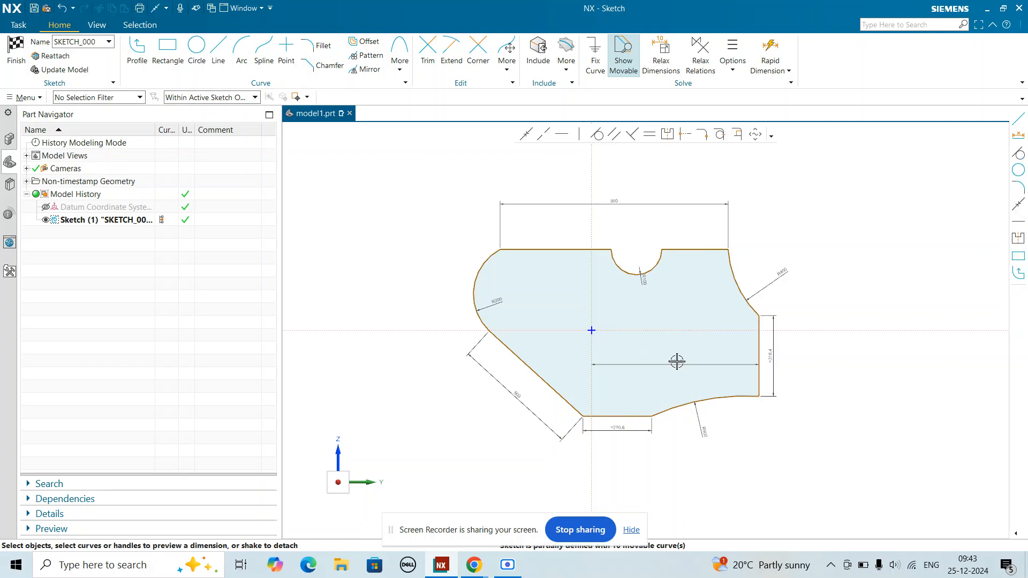
double_click(677, 361)
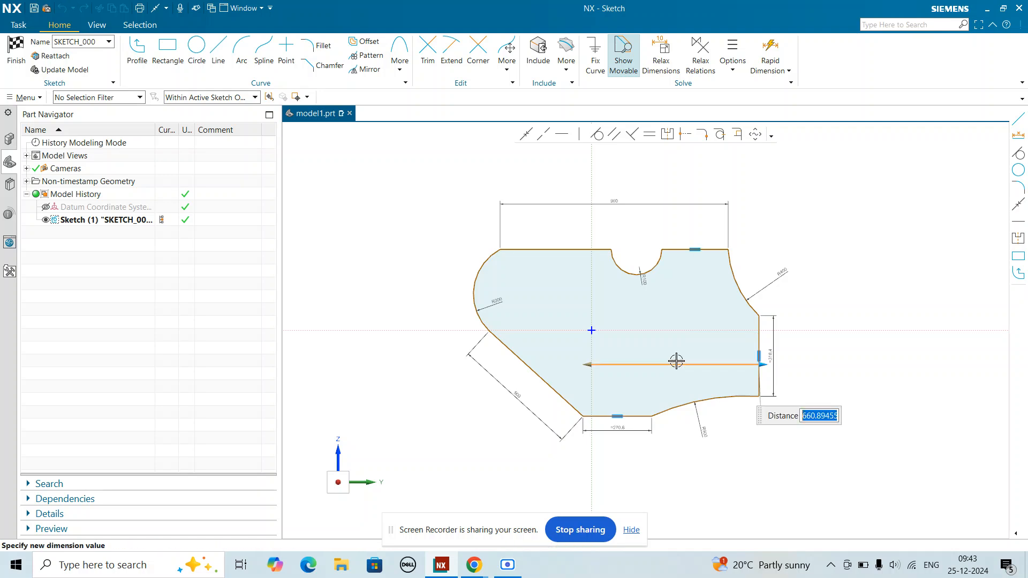
text(700)
key(Return)
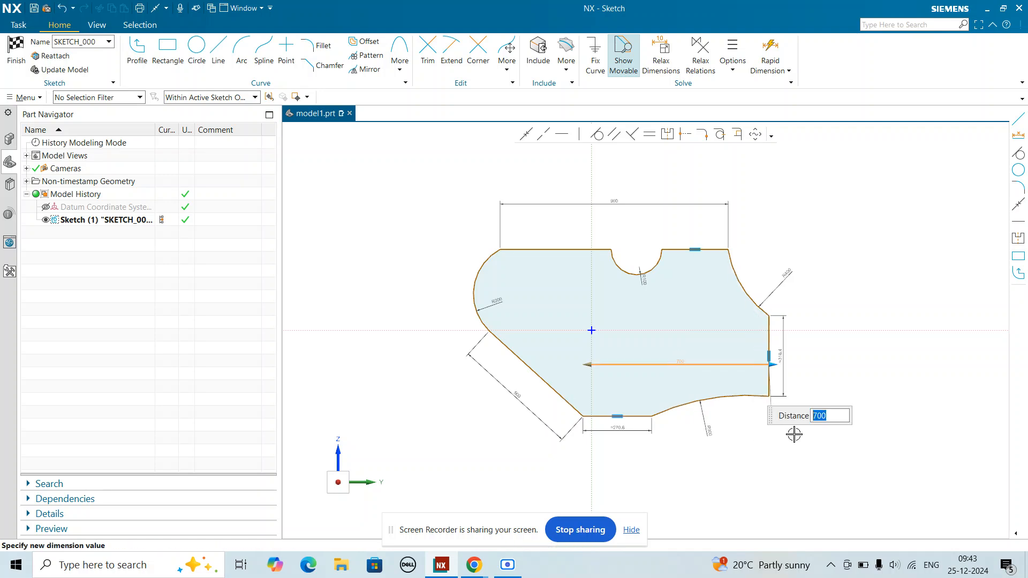
click(803, 454)
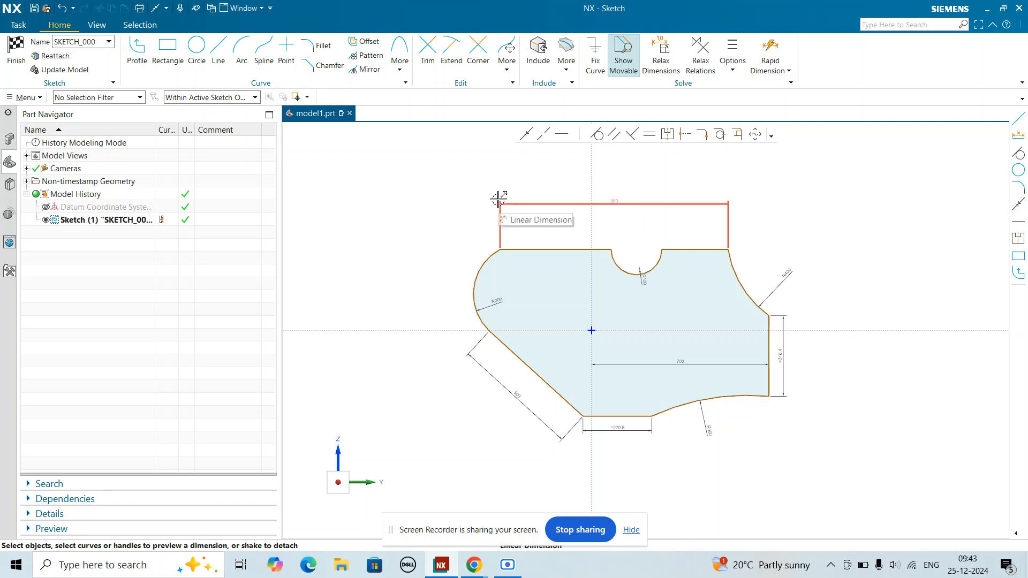
- Dimension the vertical distance from the sketch's horizontal axis to the upper endpoint of the profile's right vertical line and set it to 60
click(769, 316)
click(757, 328)
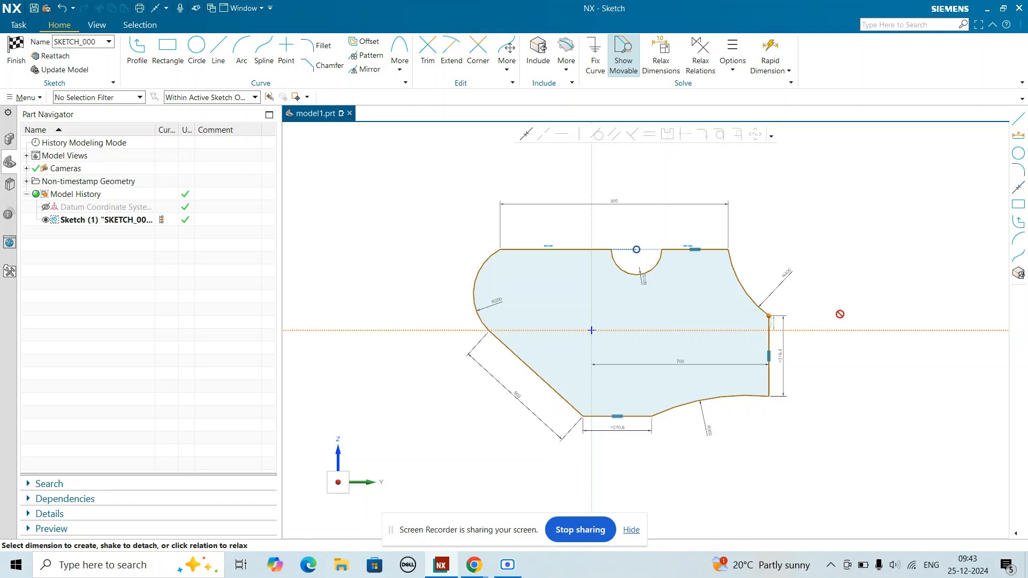
scroll(771, 330, up, 6)
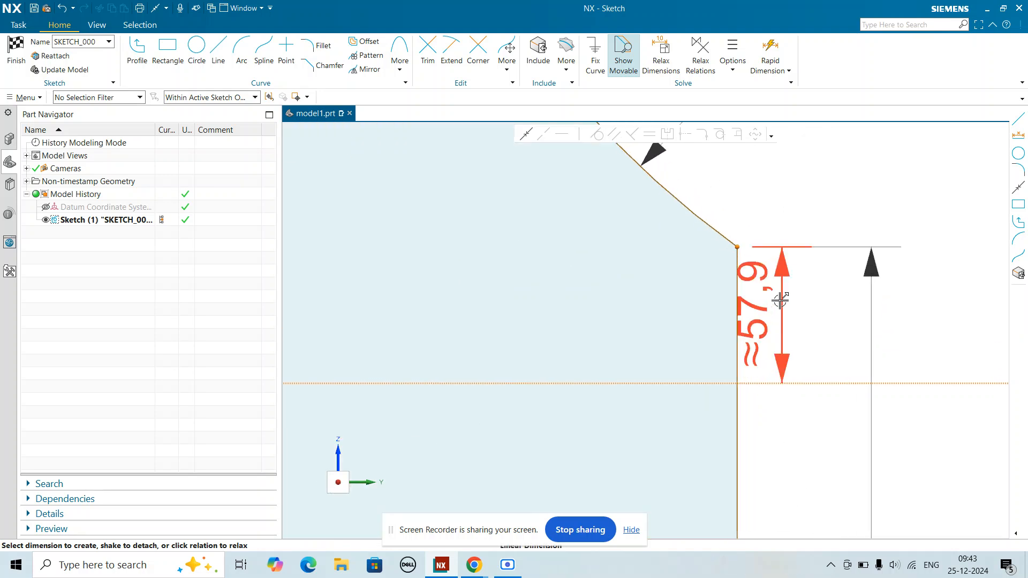
double_click(758, 305)
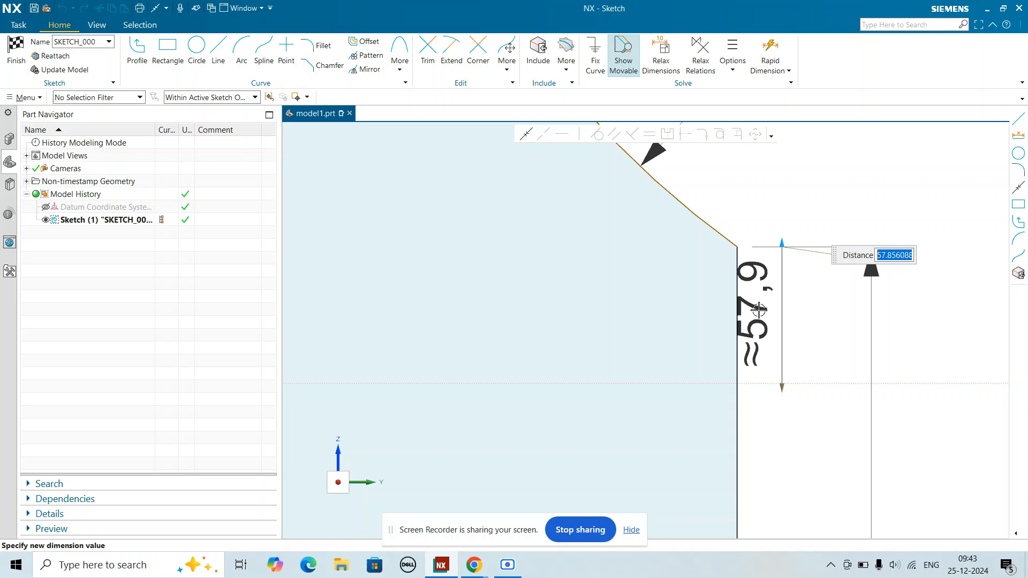
text(60)
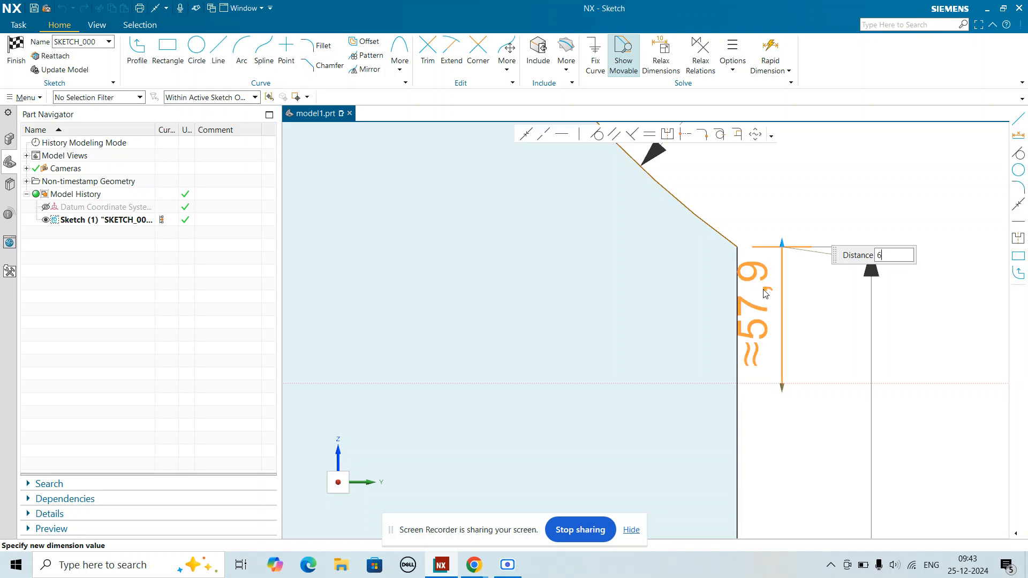
key(Return)
scroll(759, 281, down, 5)
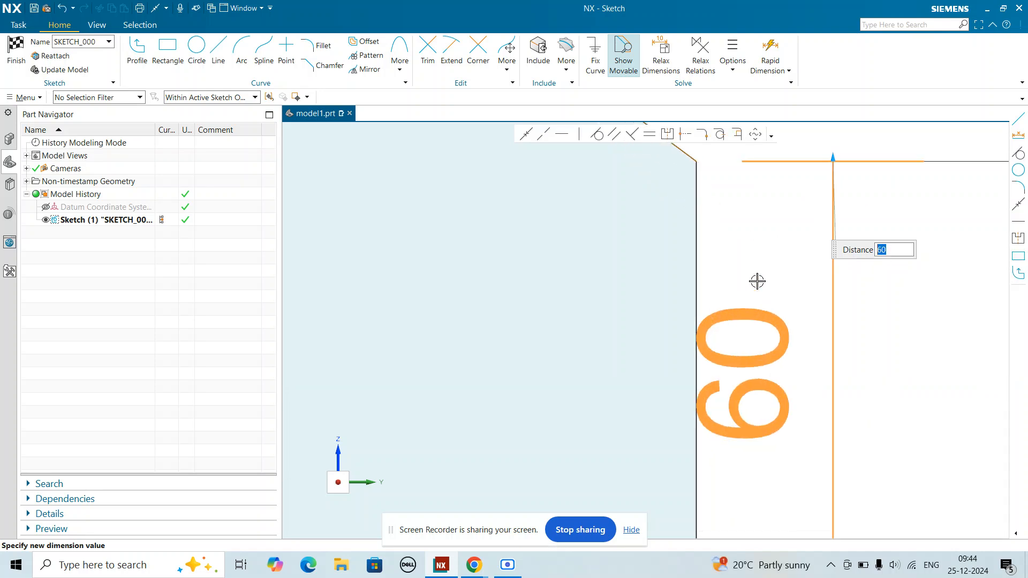
scroll(758, 281, down, 3)
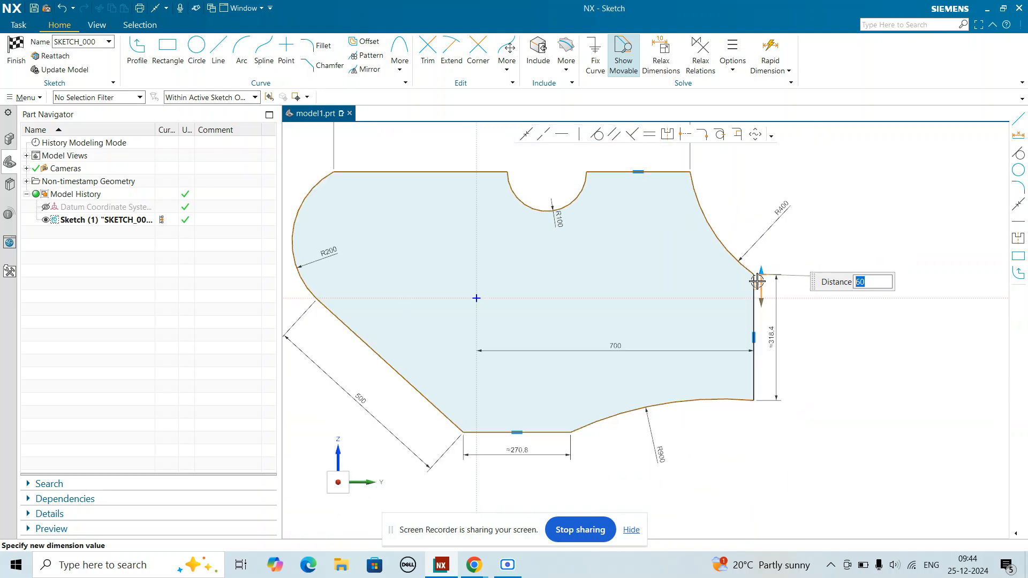
click(702, 461)
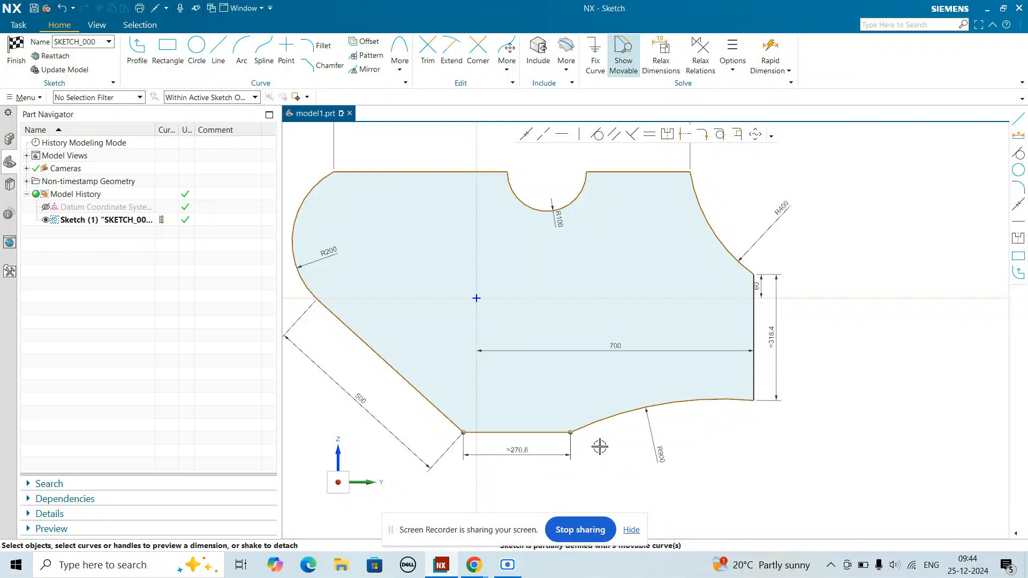
- Dimension the angle between the bottom horizontal line and the slanted line on its left and set it to 130°
click(491, 433)
click(455, 425)
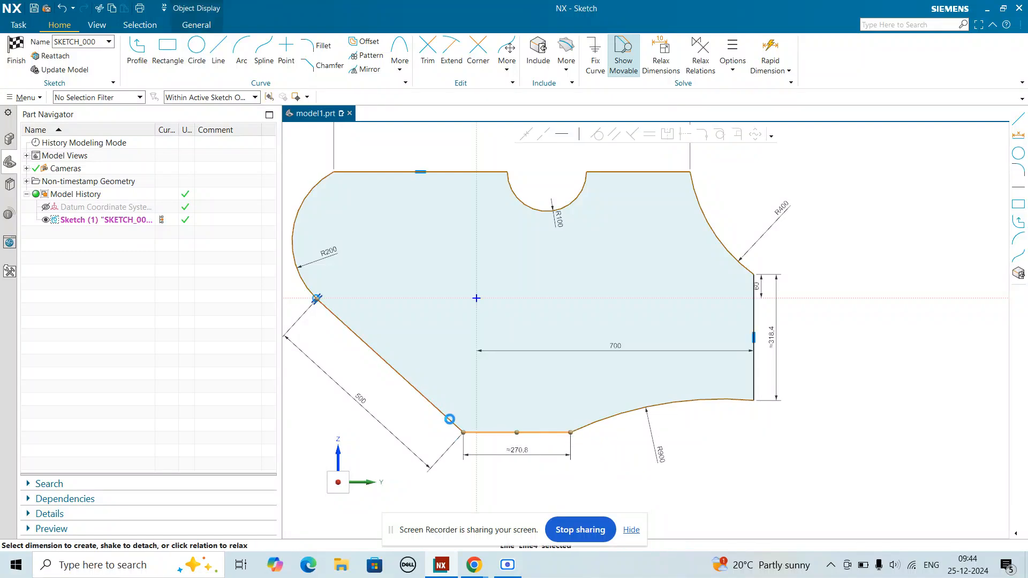
click(484, 416)
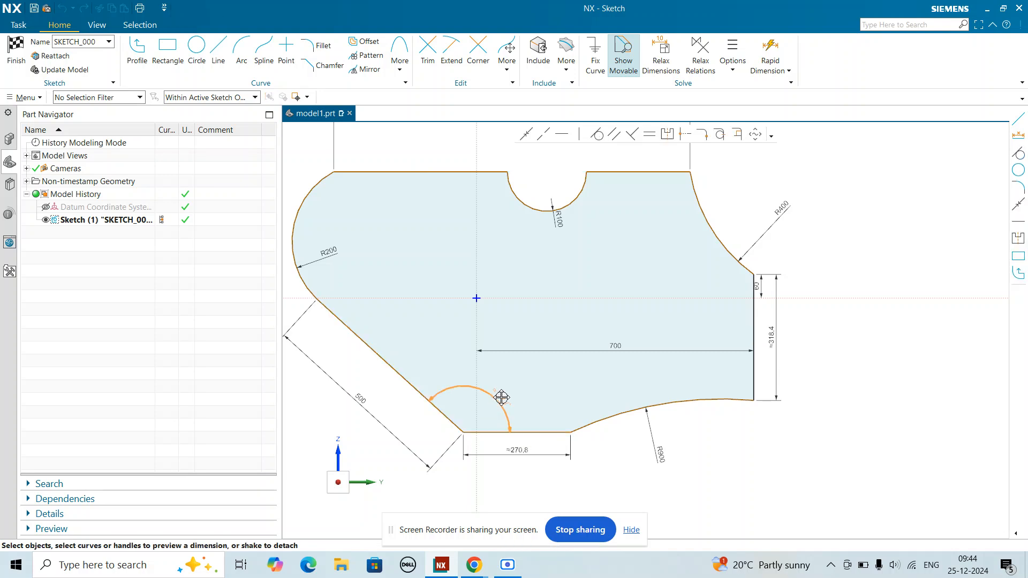
click(499, 397)
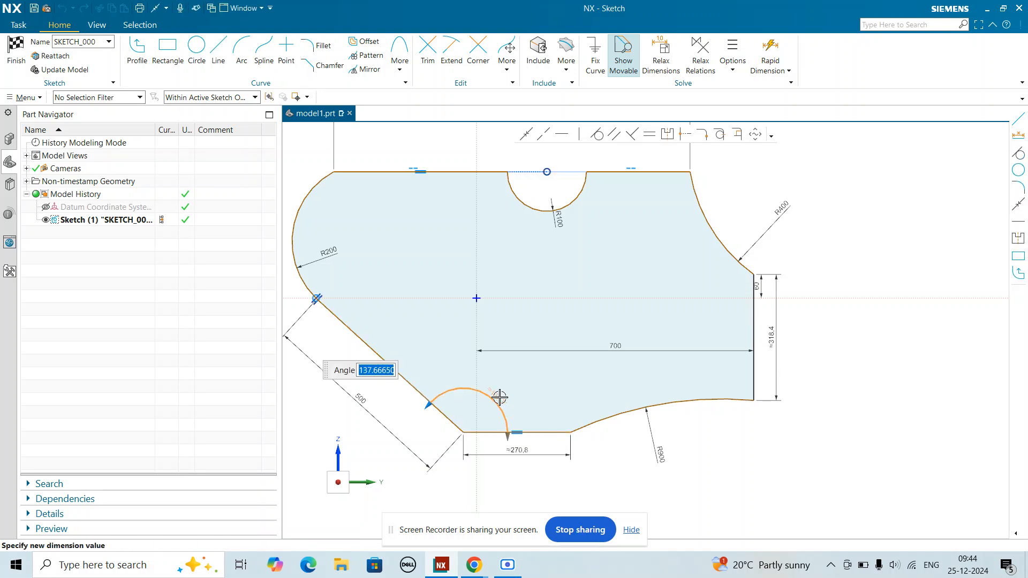
text(130)
key(Return)
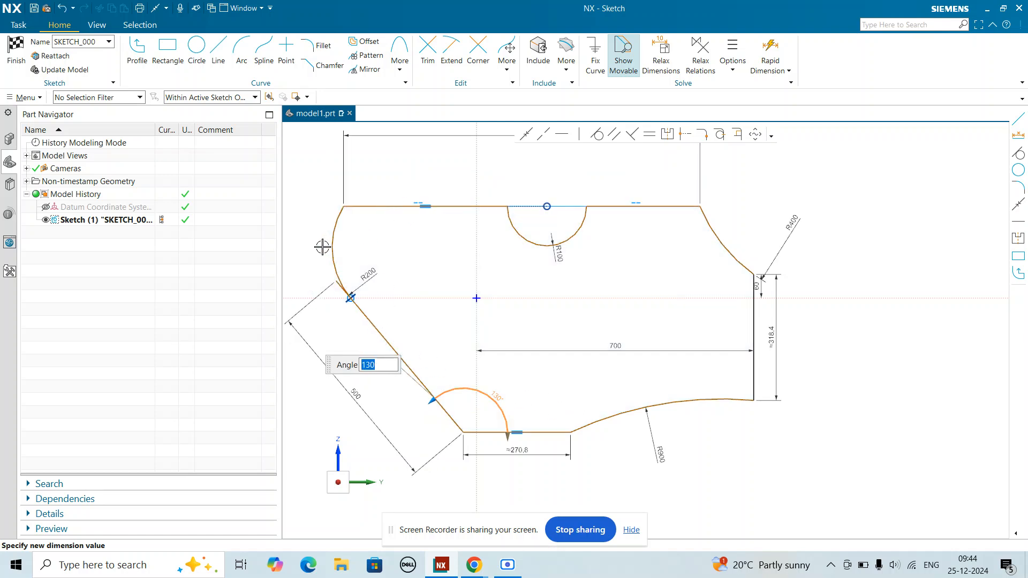
key(Escape)
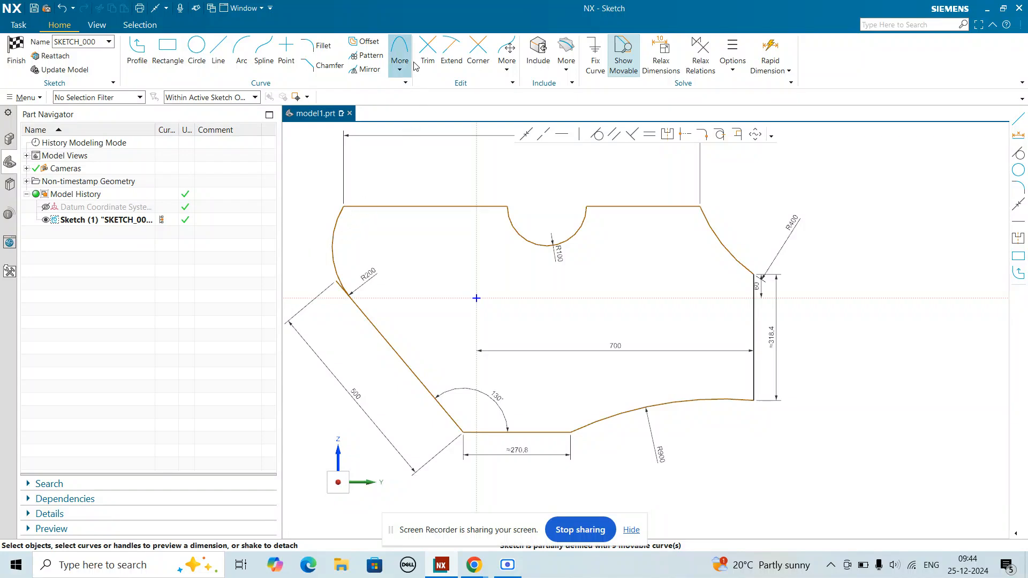
- Trim the end of the slanted line that extends past the R200 arc
click(427, 53)
scroll(343, 276, up, 5)
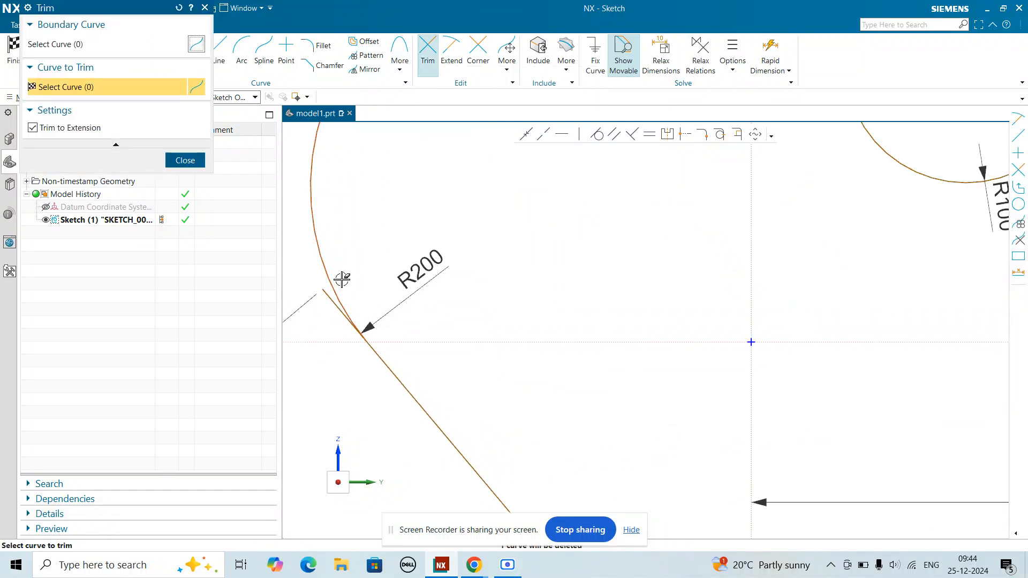
click(329, 296)
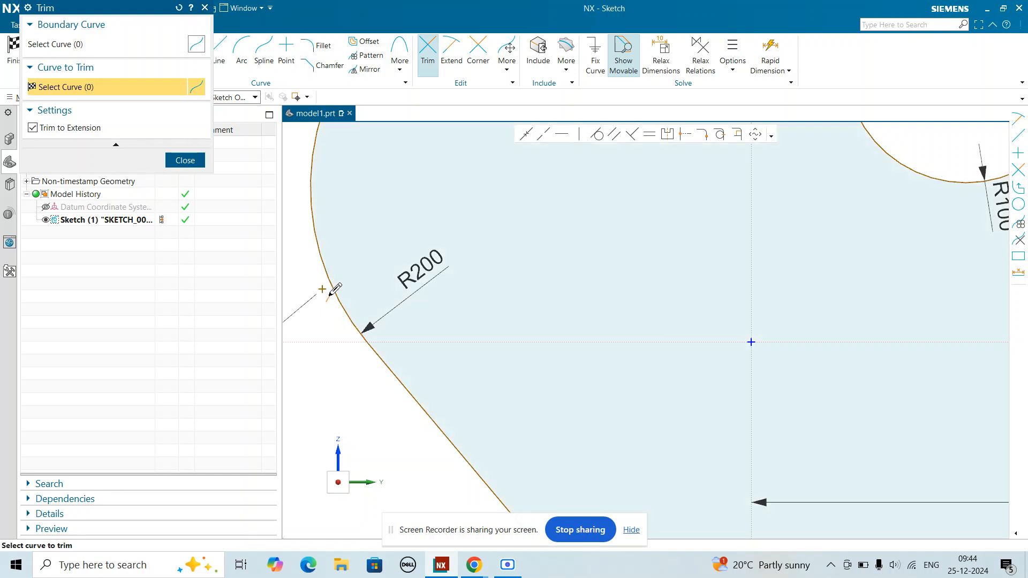
scroll(338, 318, down, 5)
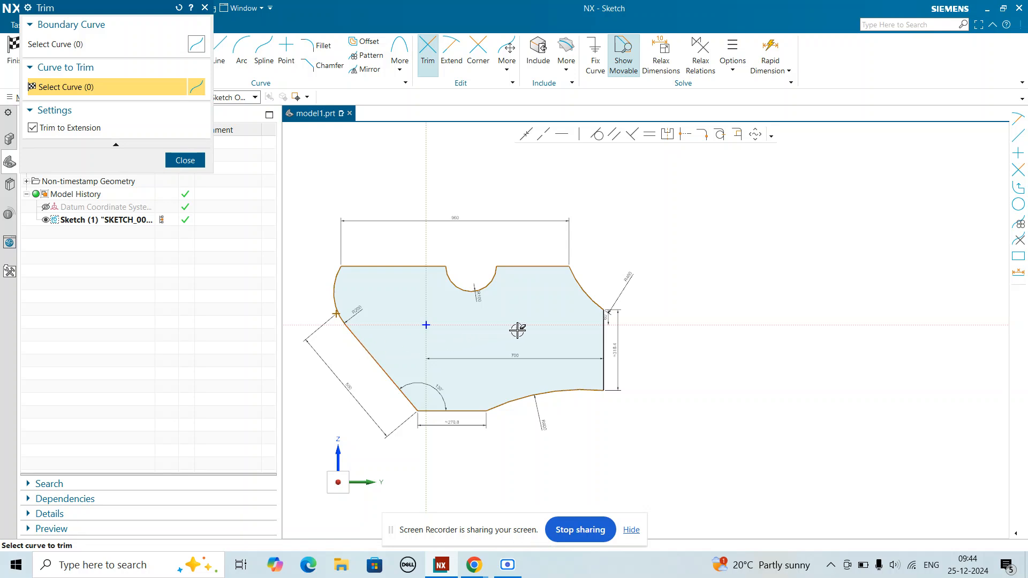
key(Escape)
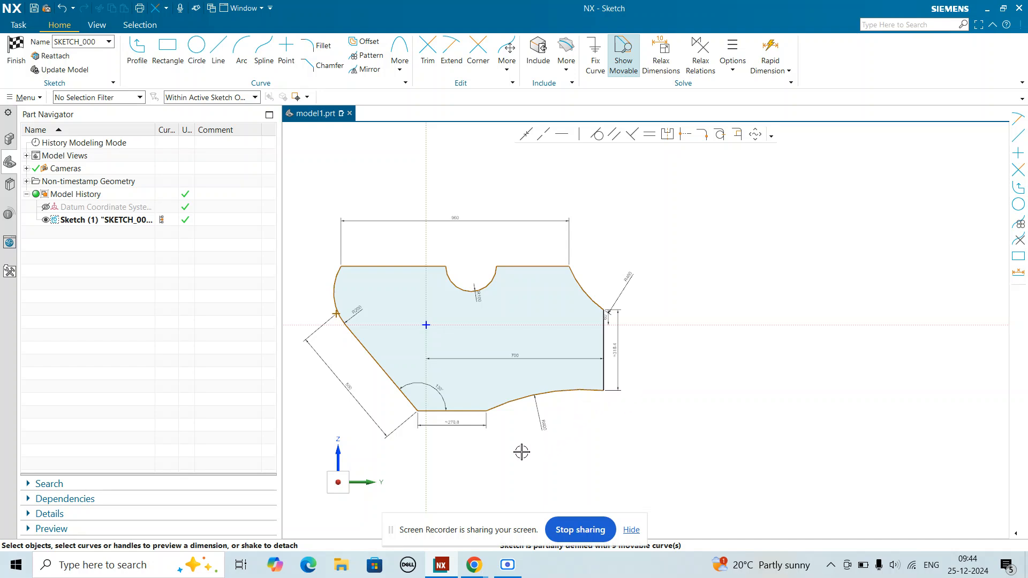
- Dimension the vertical distance from the bottom horizontal line to the sketch's horizontal axis and set it to 350
click(475, 411)
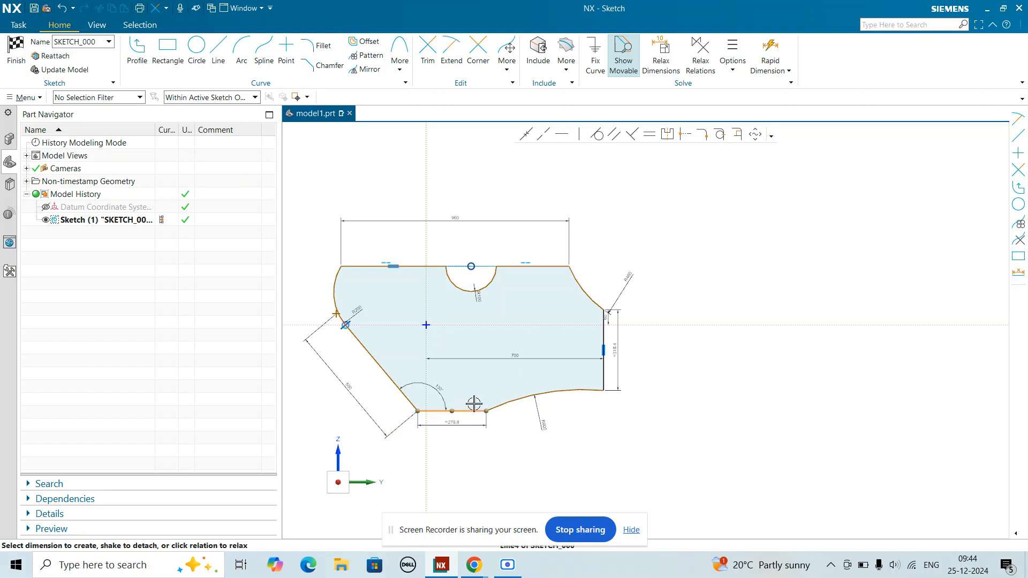
click(475, 323)
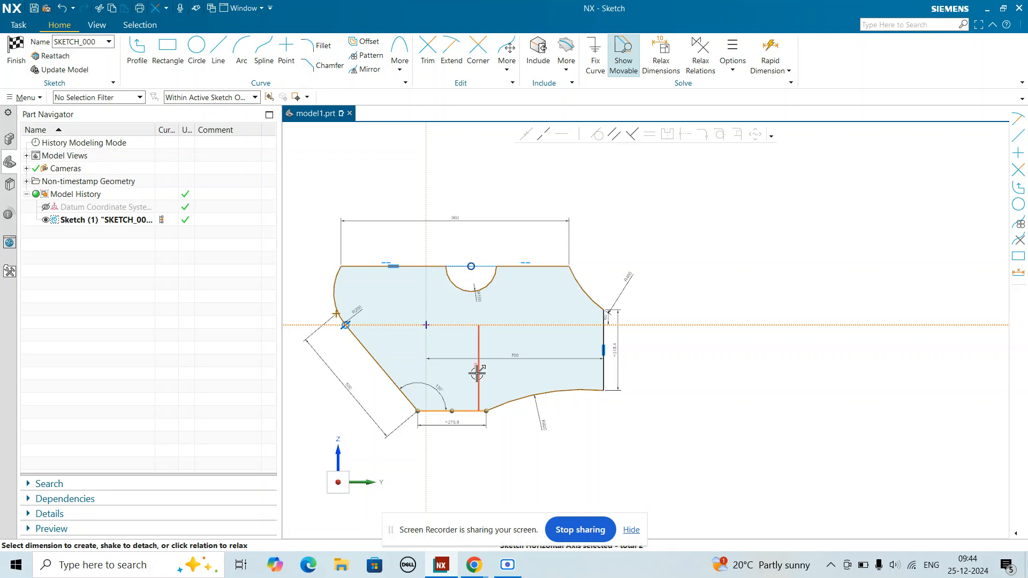
drag(478, 372, 698, 378)
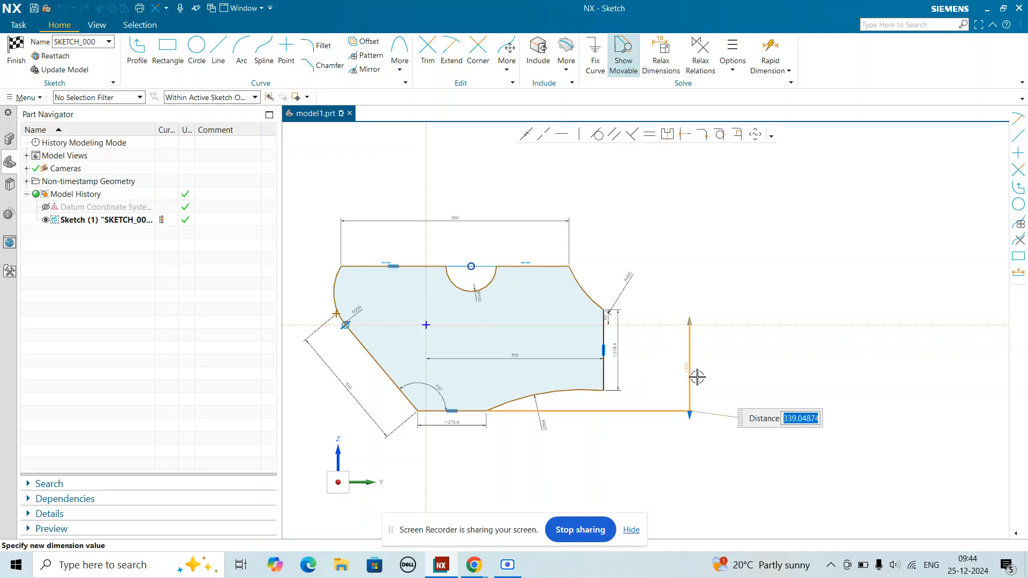
text(350)
key(Return)
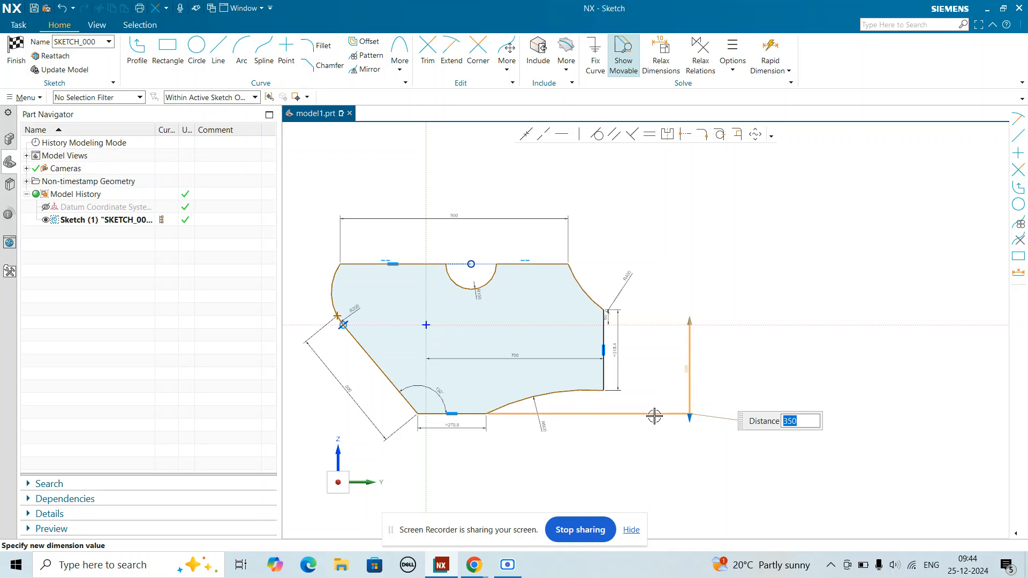
click(643, 463)
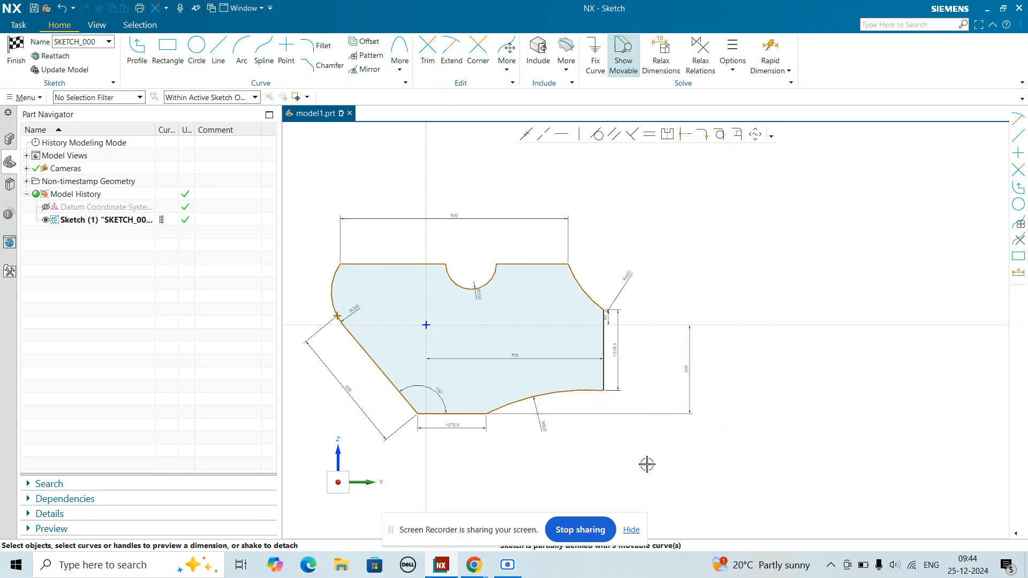
- Make the corner between the slanted line and the bottom line coincident with the sketch's vertical axis
click(418, 414)
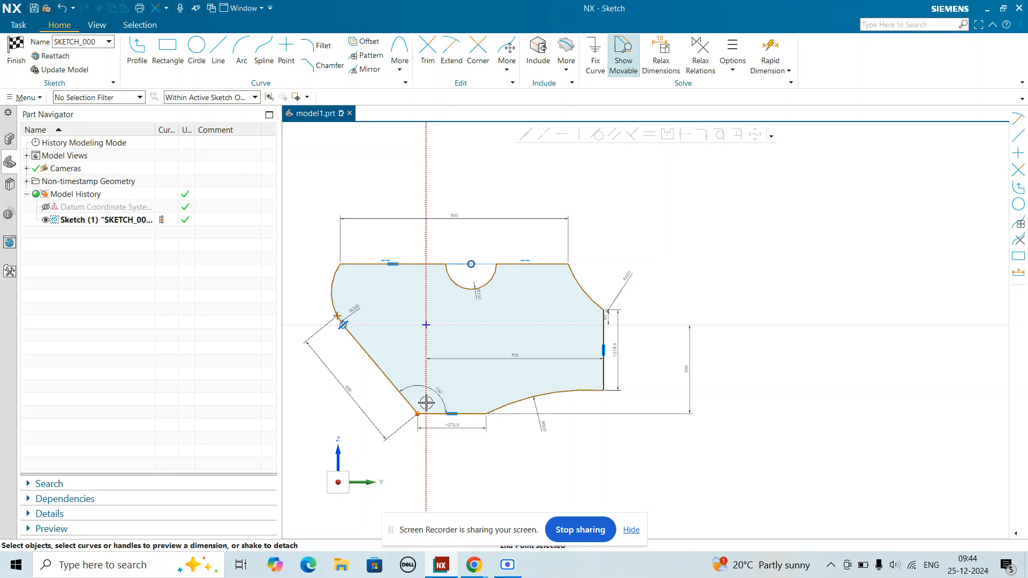
click(425, 423)
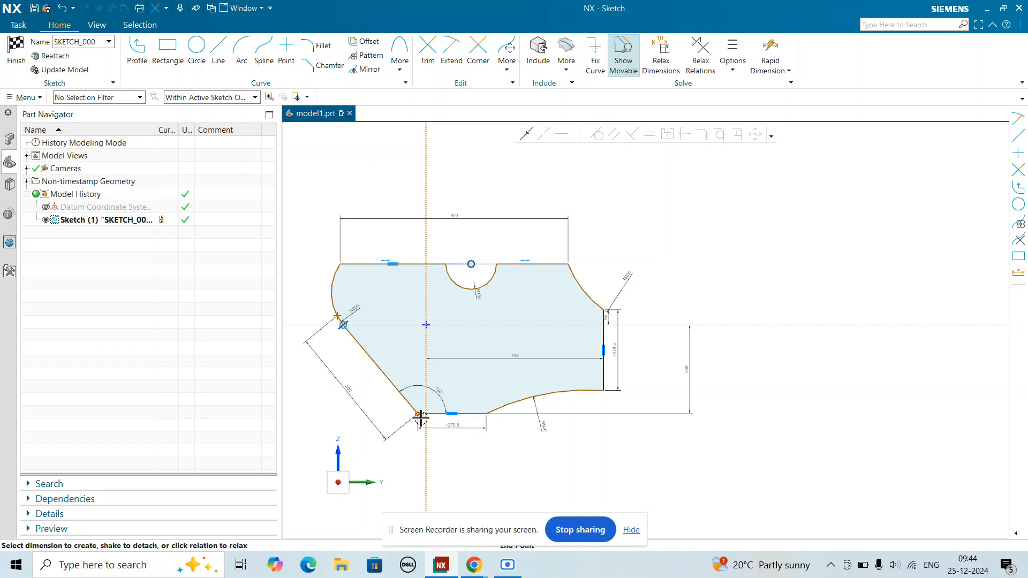
mouse_move(420, 416)
mouse_down()
mouse_move(425, 484)
mouse_move(418, 477)
mouse_move(438, 448)
mouse_up()
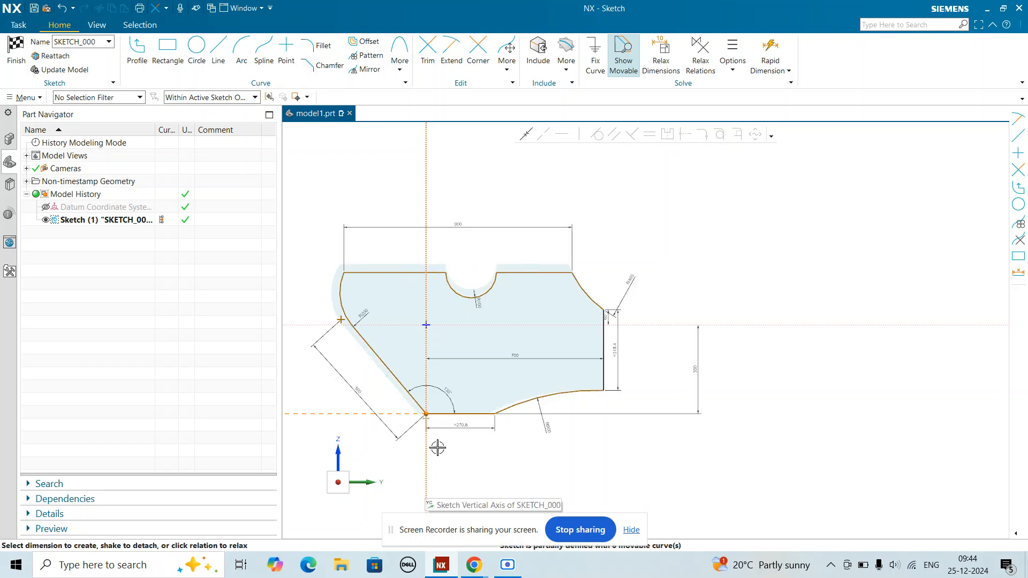
scroll(429, 421, up, 5)
scroll(482, 468, down, 5)
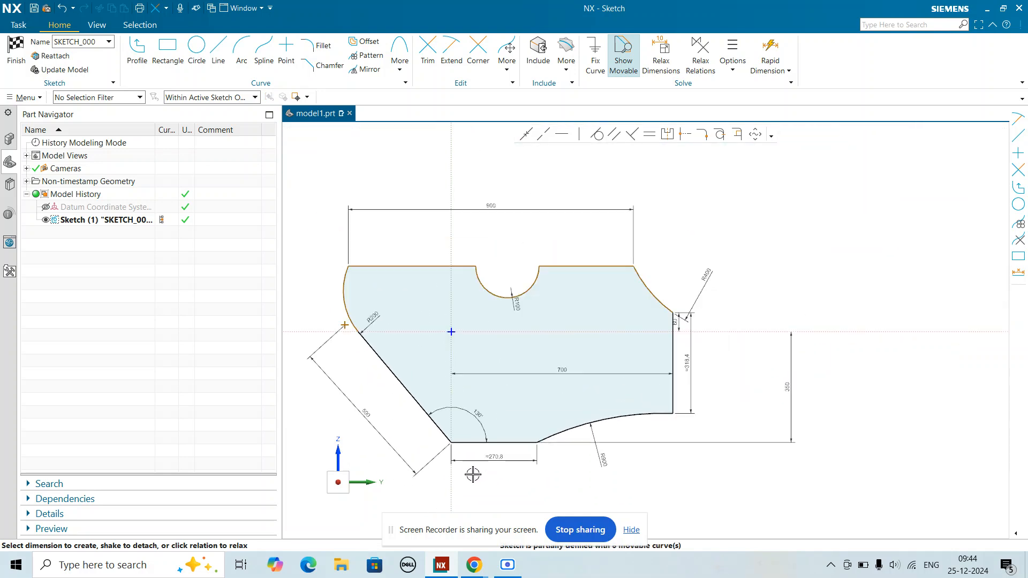
- Dimension the horizontal distance from the profile's top-left corner to the sketch's vertical axis and set it to 325
scroll(385, 332, up, 4)
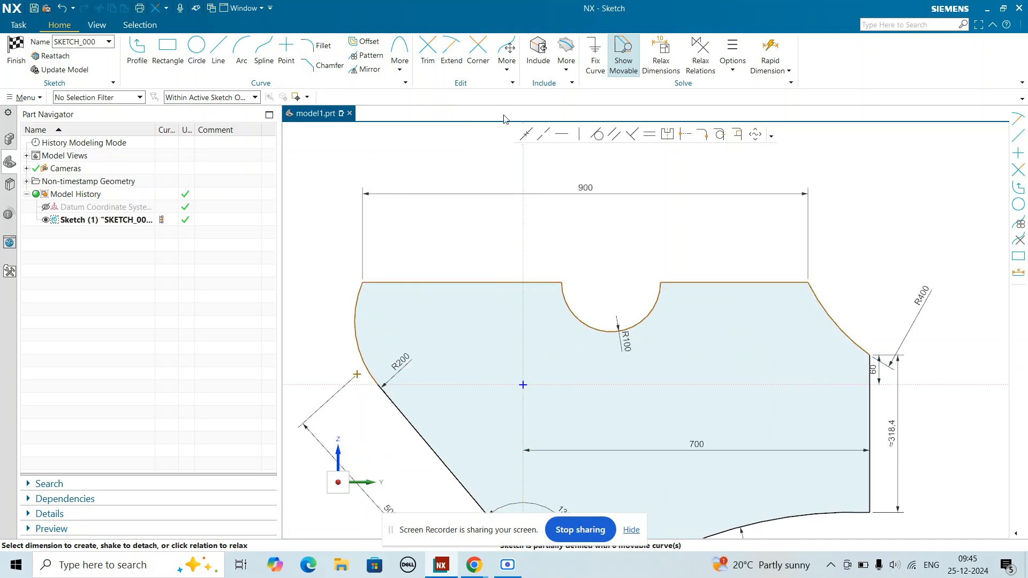
click(362, 284)
click(523, 315)
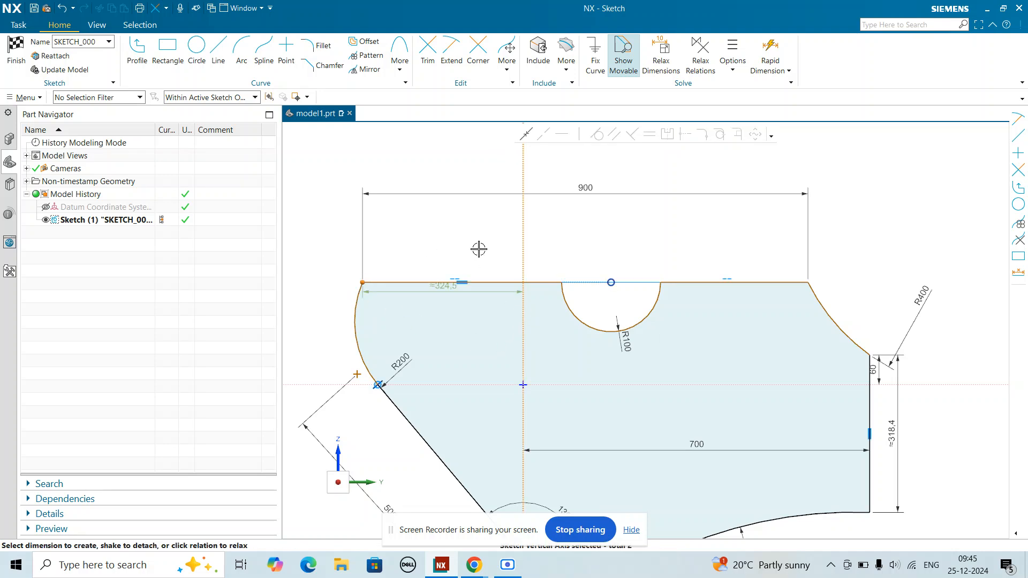
click(441, 235)
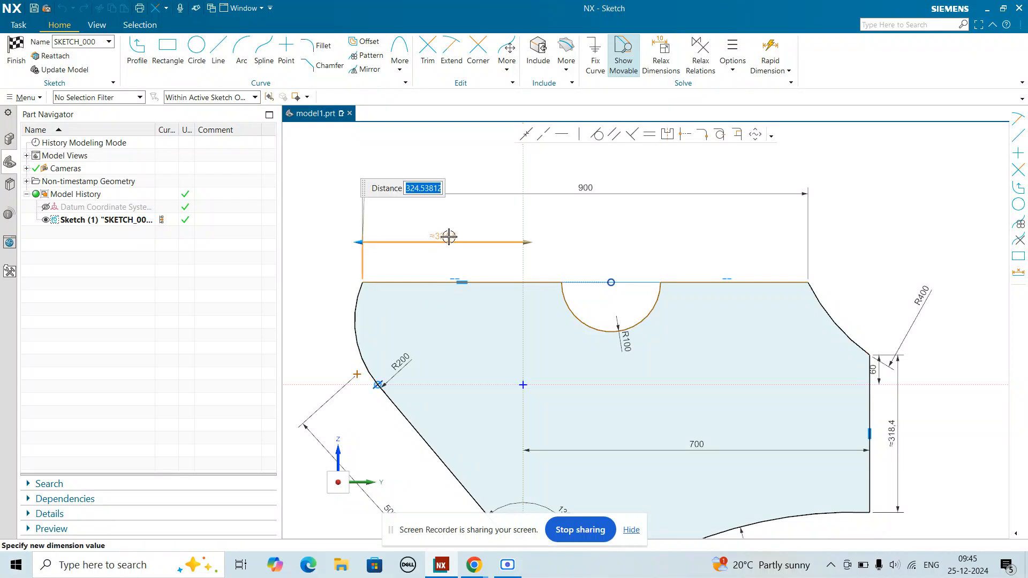
text(325)
key(Return)
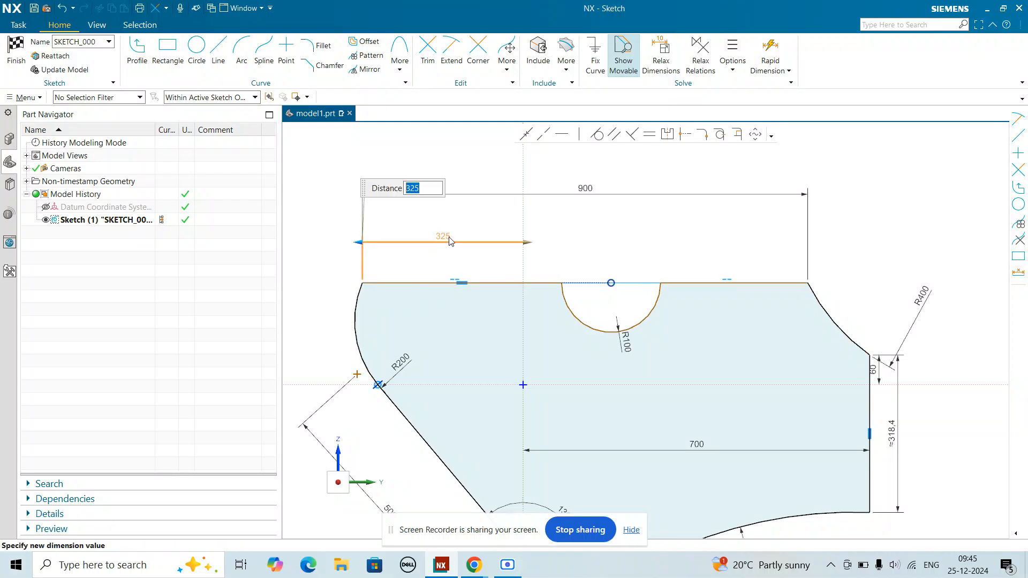
click(590, 225)
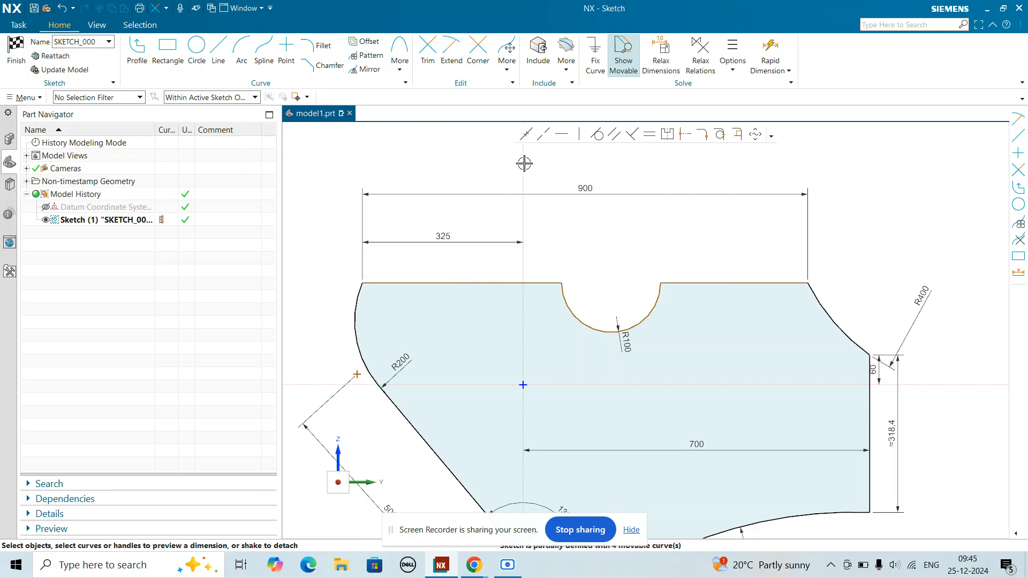
- Dimension the vertical distance from the top line left of the notch to the sketch's horizontal axis and set it to 200
click(489, 284)
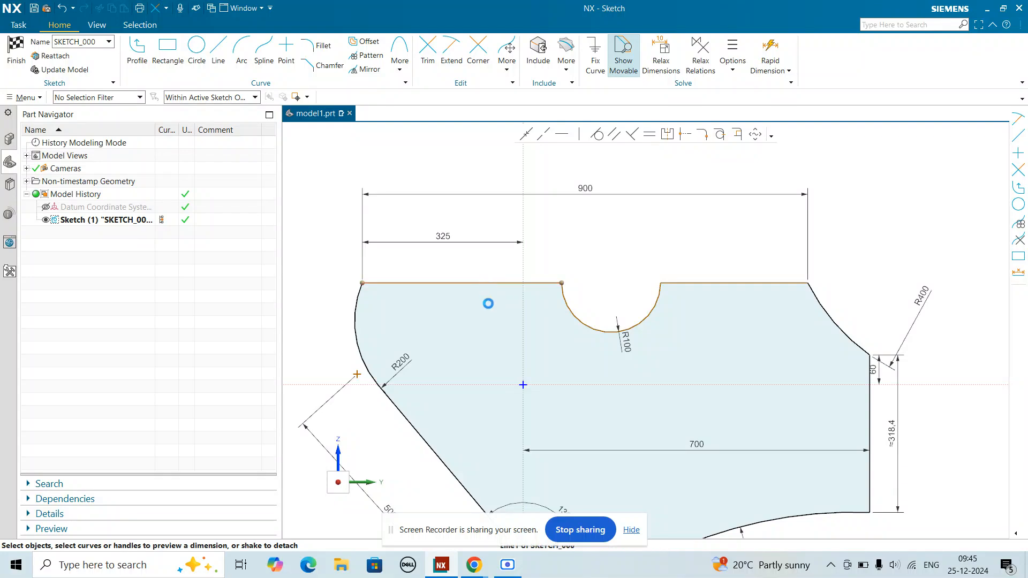
click(484, 385)
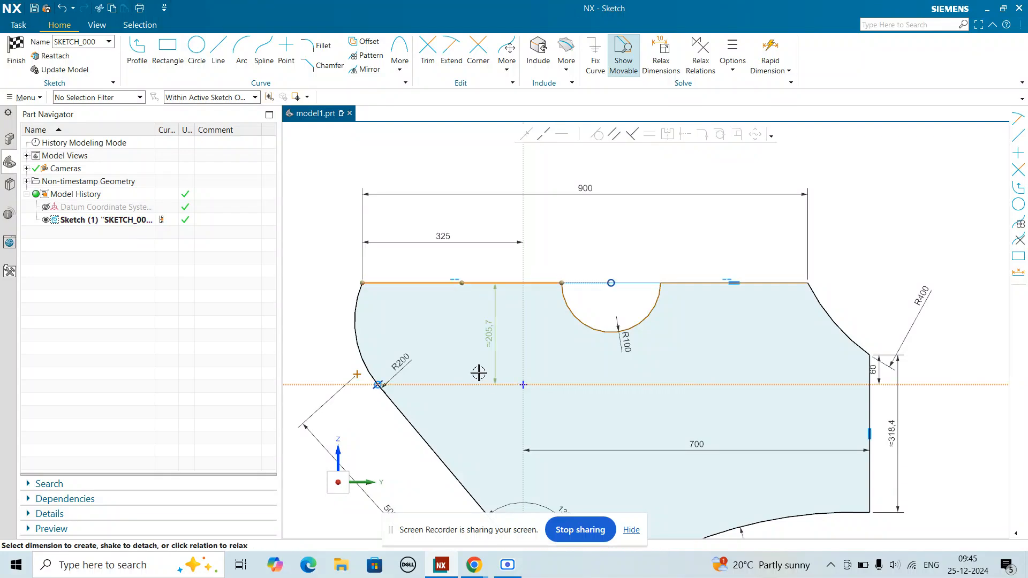
click(490, 336)
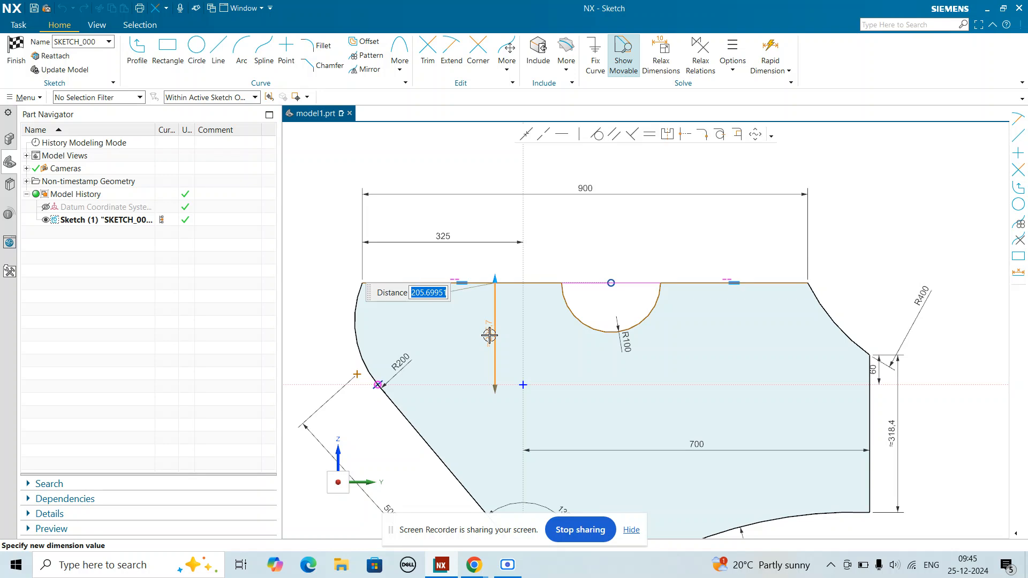
text(200)
key(Return)
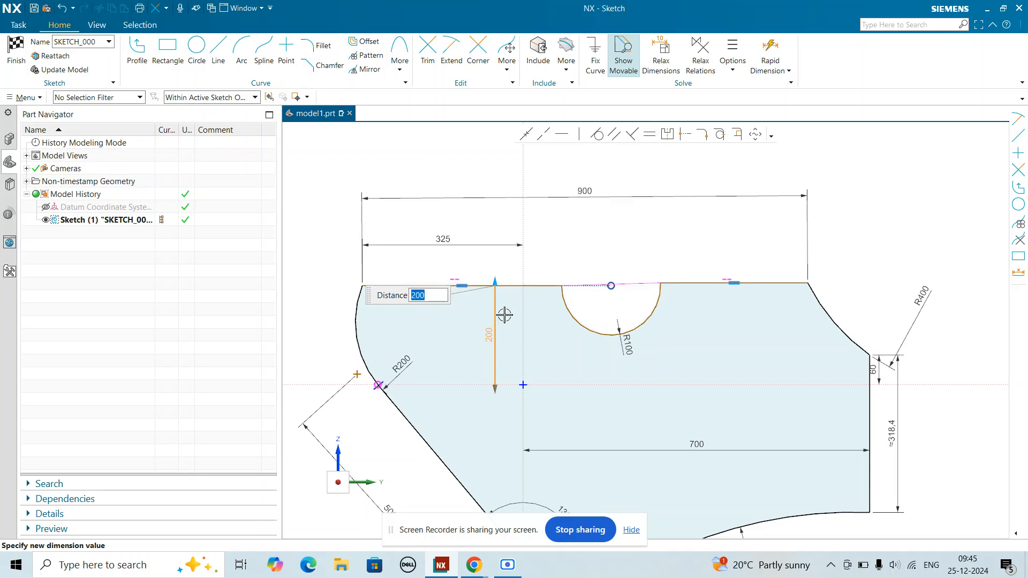
click(567, 243)
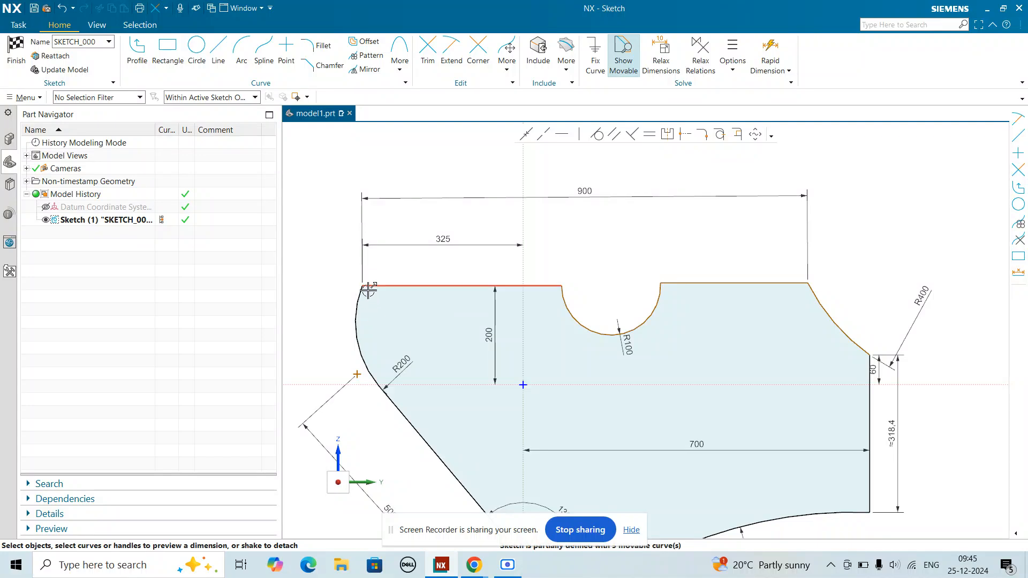
- Make the top line left of the notch horizontal and the top line right of the notch collinear with it
click(406, 287)
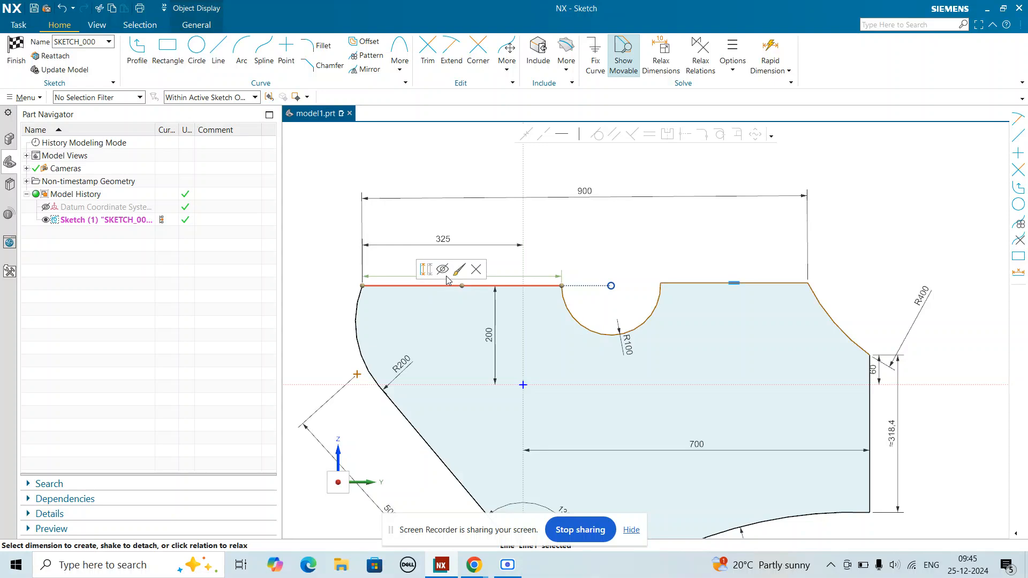
click(563, 136)
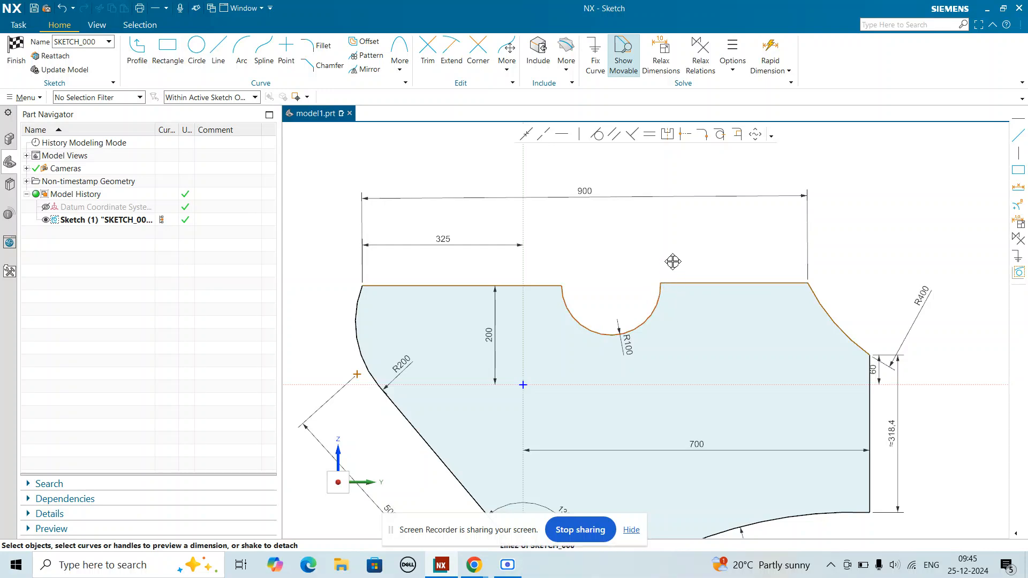
drag(674, 283, 675, 253)
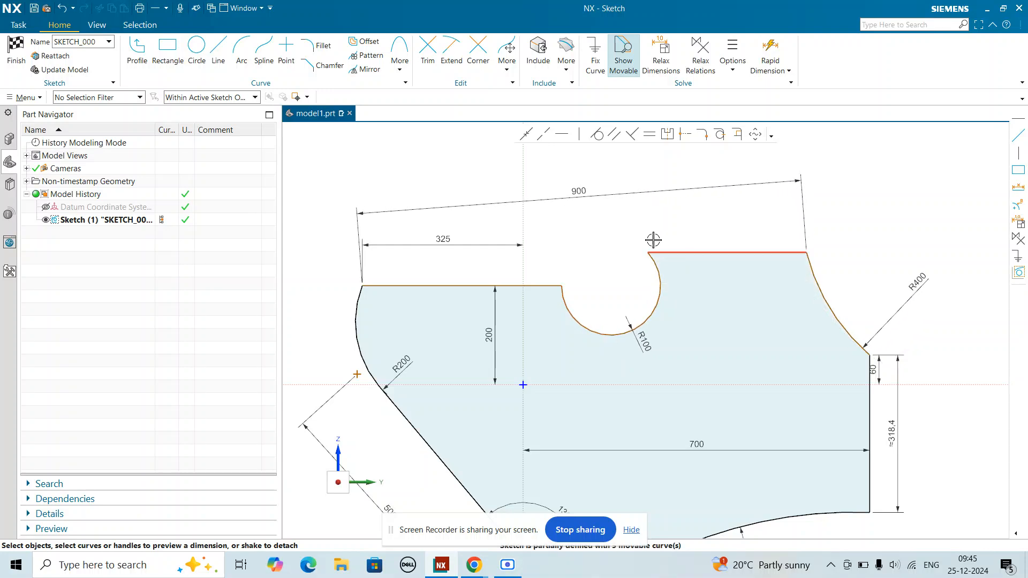
click(545, 139)
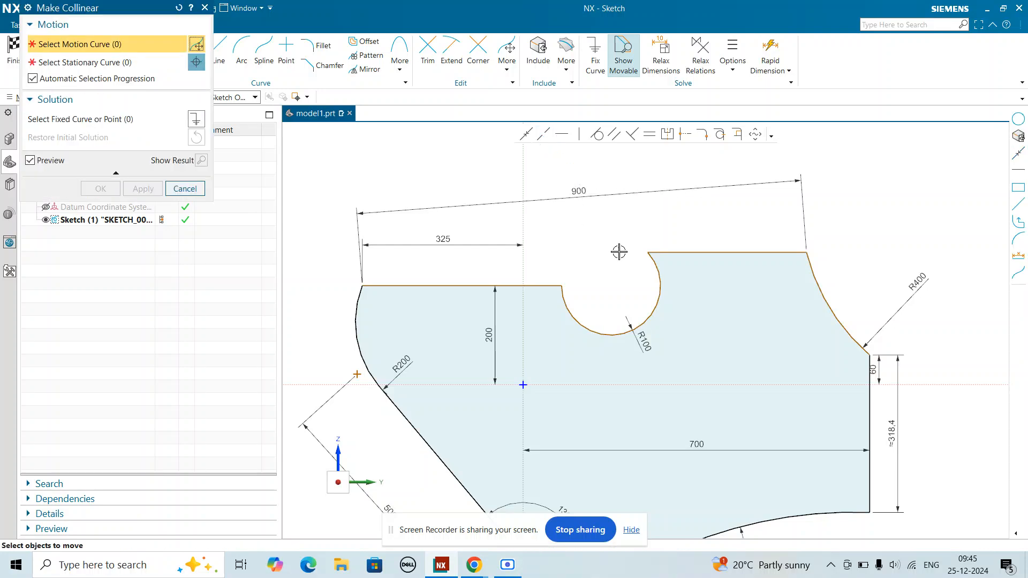
click(676, 254)
click(522, 286)
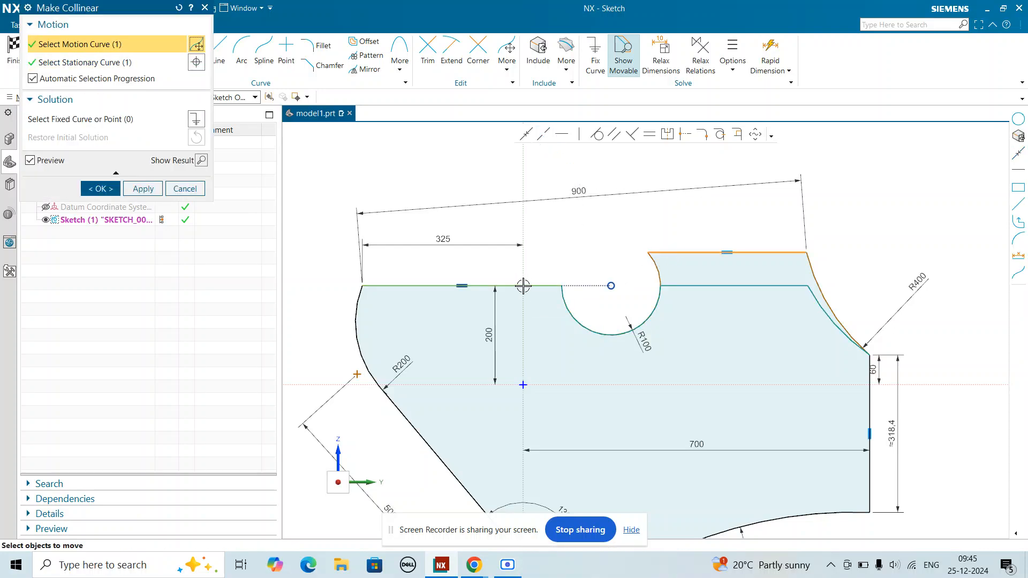
click(101, 188)
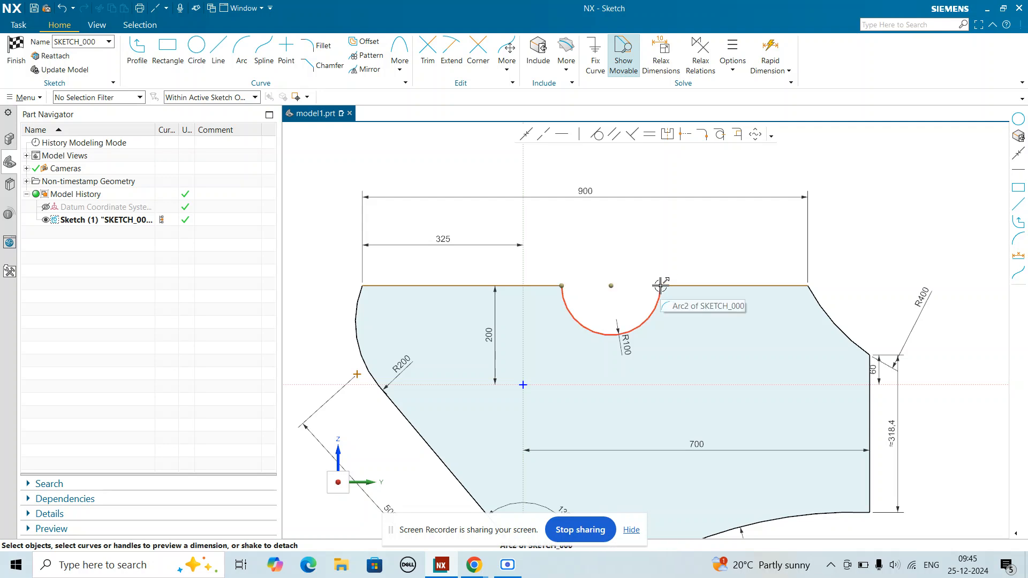
- Dimension the horizontal distance from the notch arc's center to the sketch's vertical axis and set it to 170
mouse_move(661, 286)
mouse_down()
mouse_move(615, 289)
mouse_move(657, 288)
mouse_up()
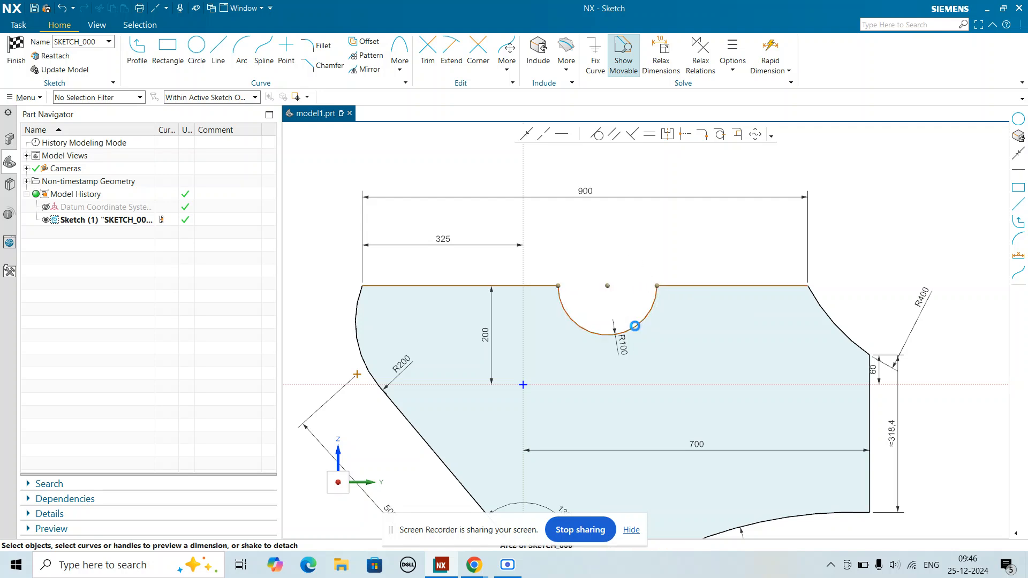
click(634, 323)
key(Escape)
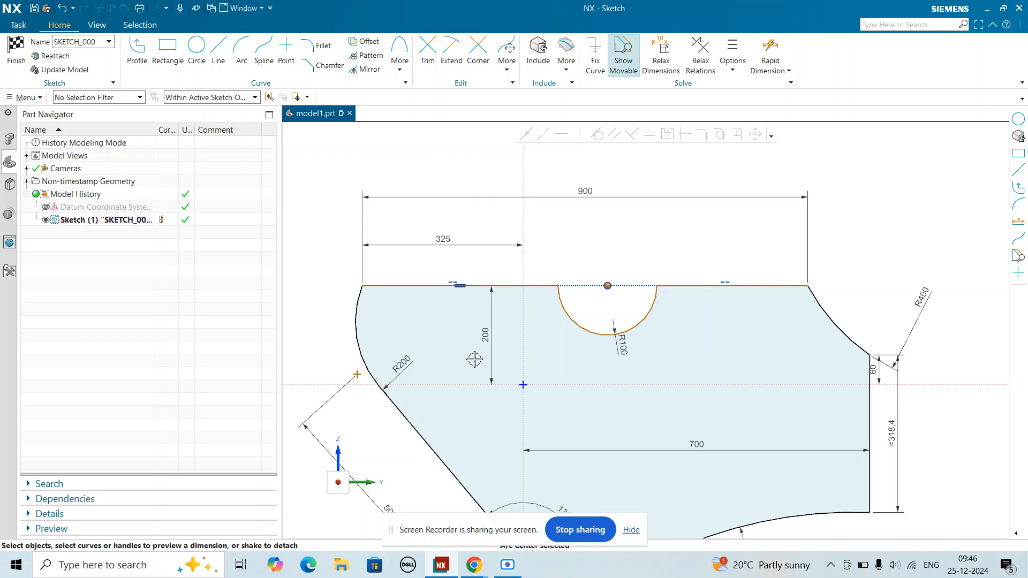
click(523, 326)
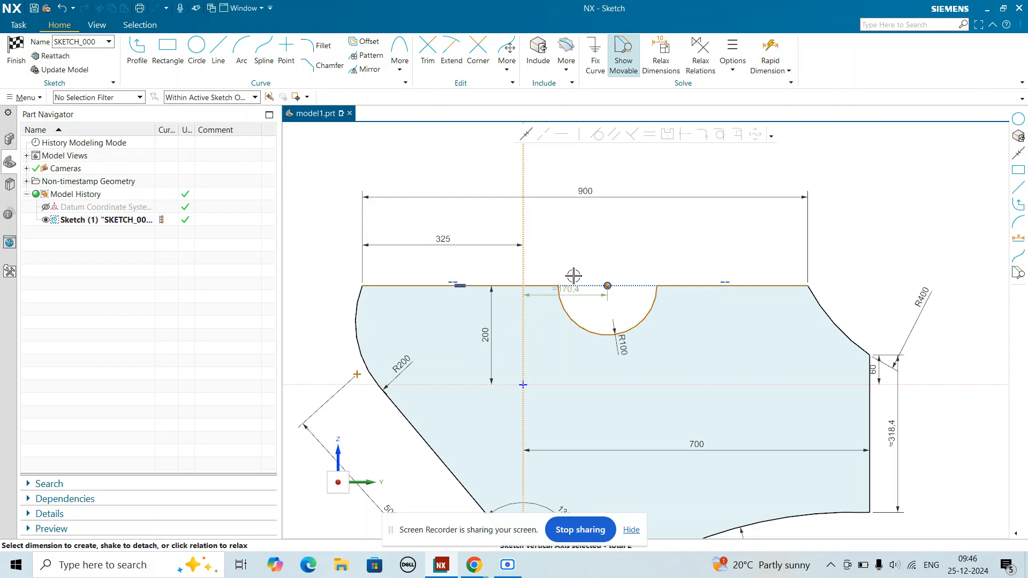
click(608, 286)
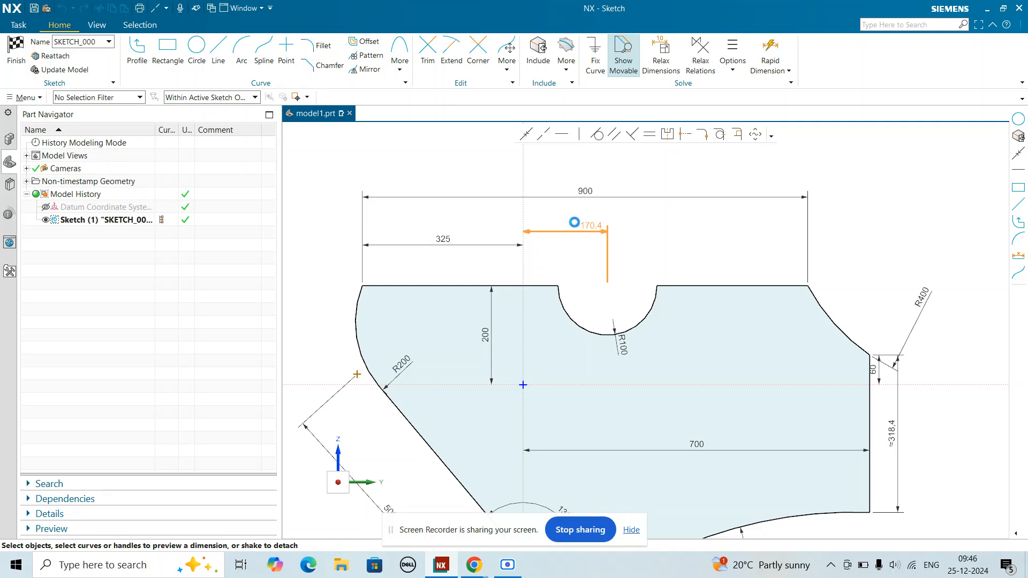
click(575, 224)
text(170)
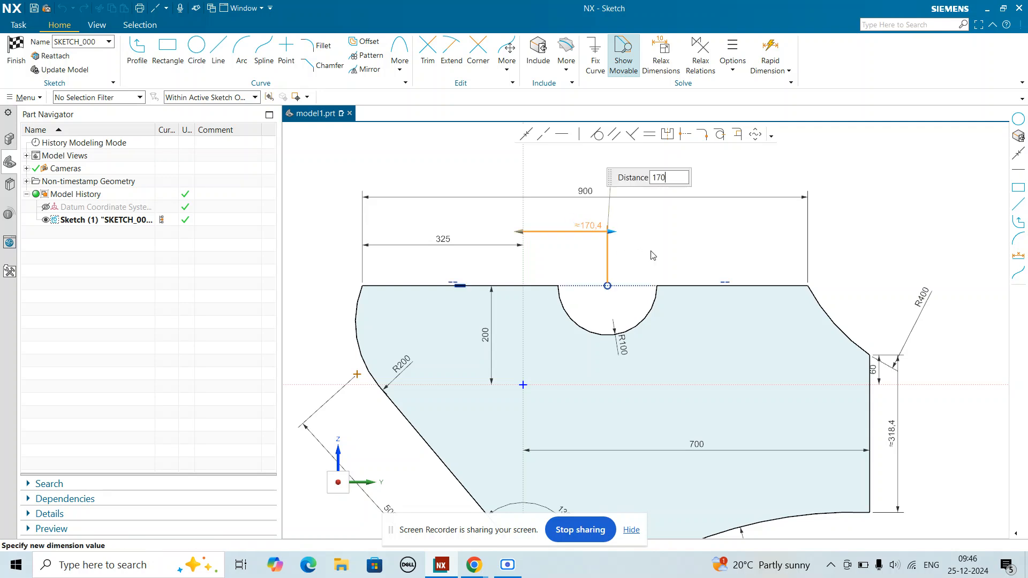
key(Return)
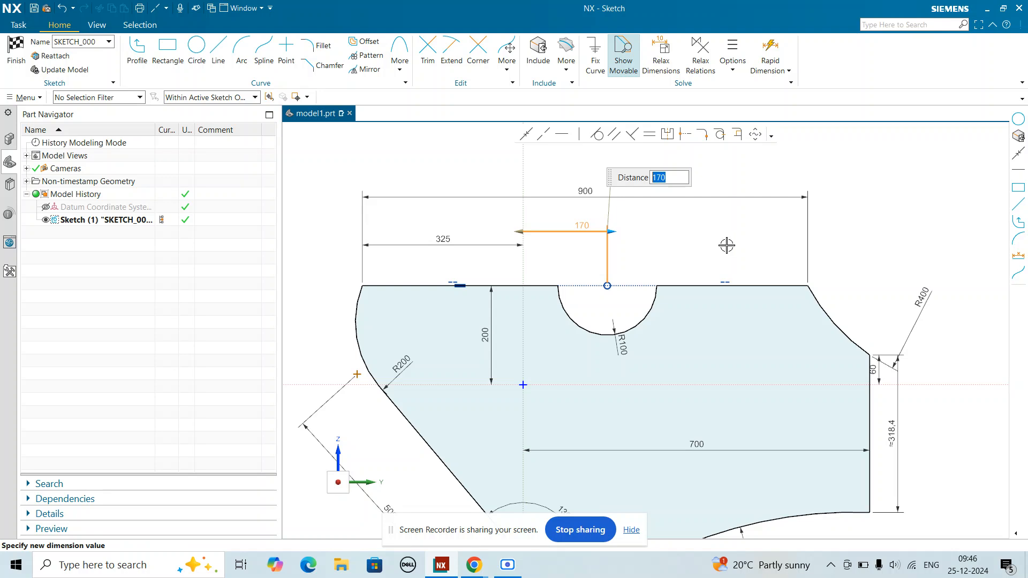
key(Escape)
- Delete the 500 dimension alongside the slanted line and the loose point near the R200 arc that it was attached to
scroll(624, 338, up, 2)
scroll(633, 334, down, 2)
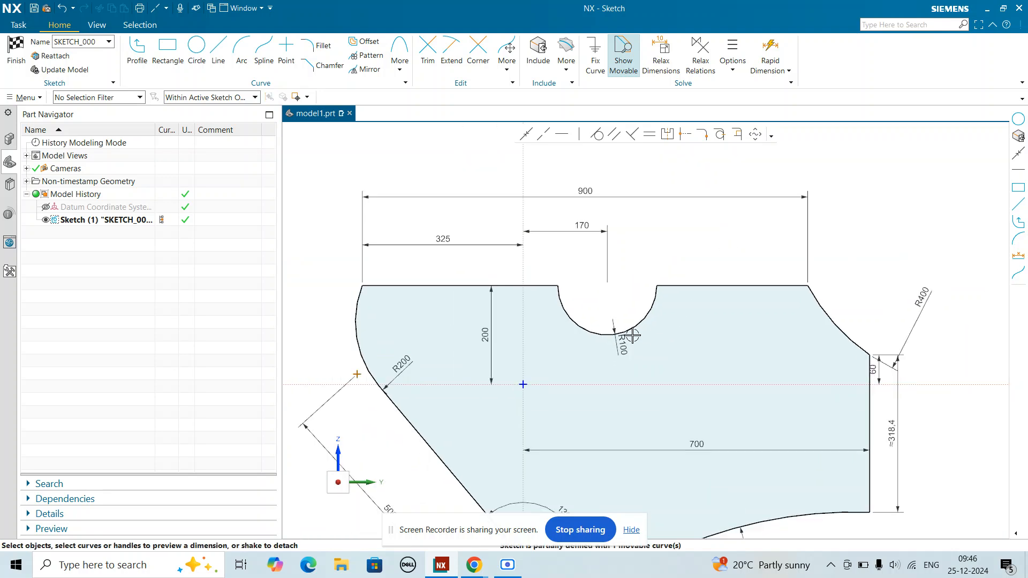
drag(449, 534, 303, 531)
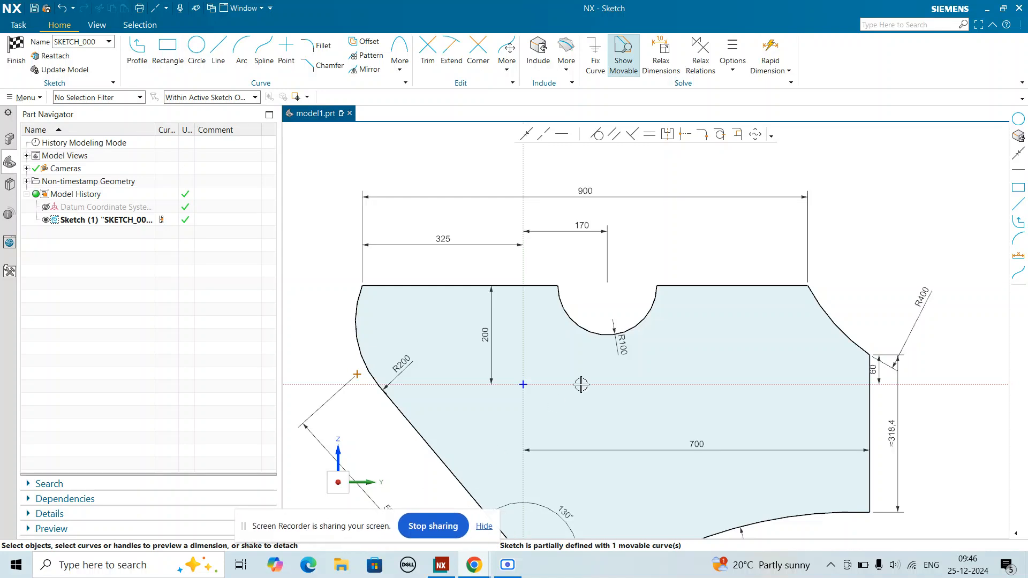
scroll(615, 335, up, 3)
scroll(625, 340, down, 4)
scroll(628, 345, down, 3)
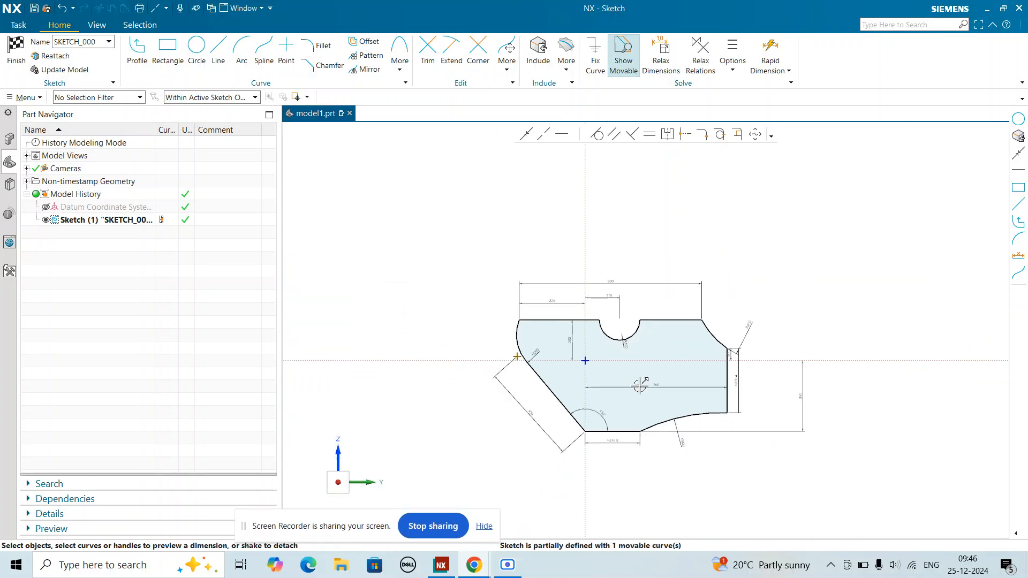
scroll(623, 461, up, 3)
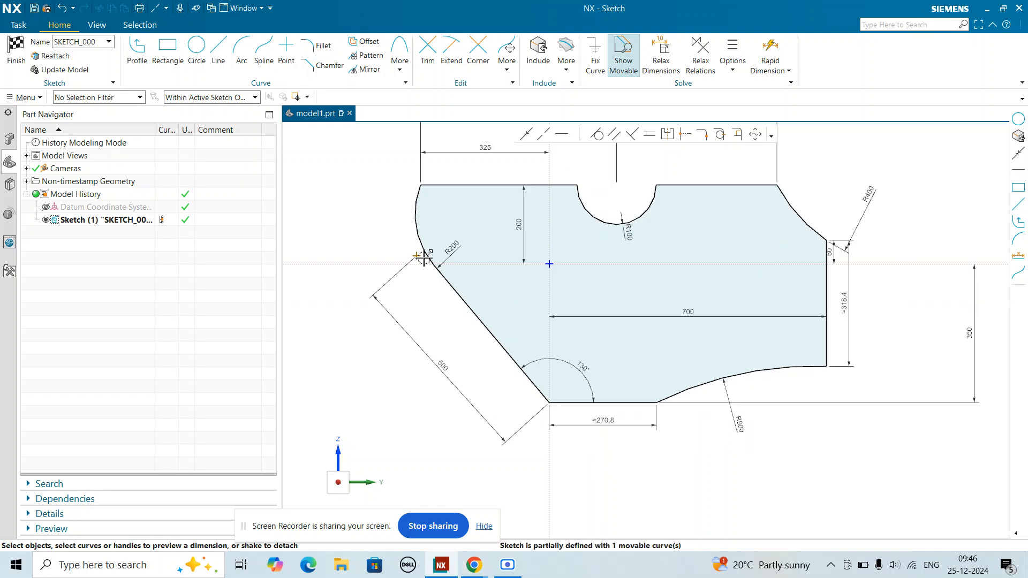
click(421, 350)
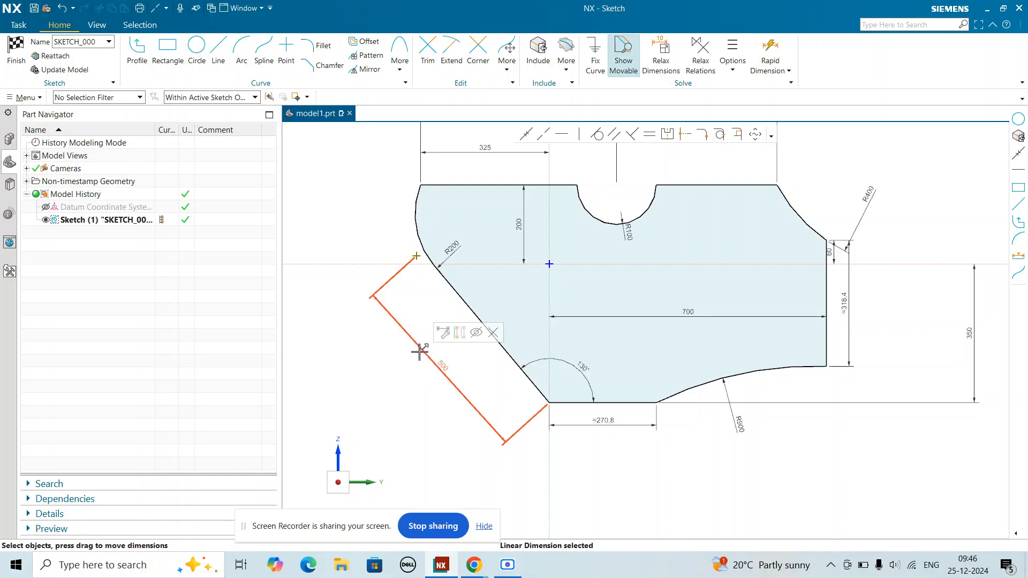
key(Delete)
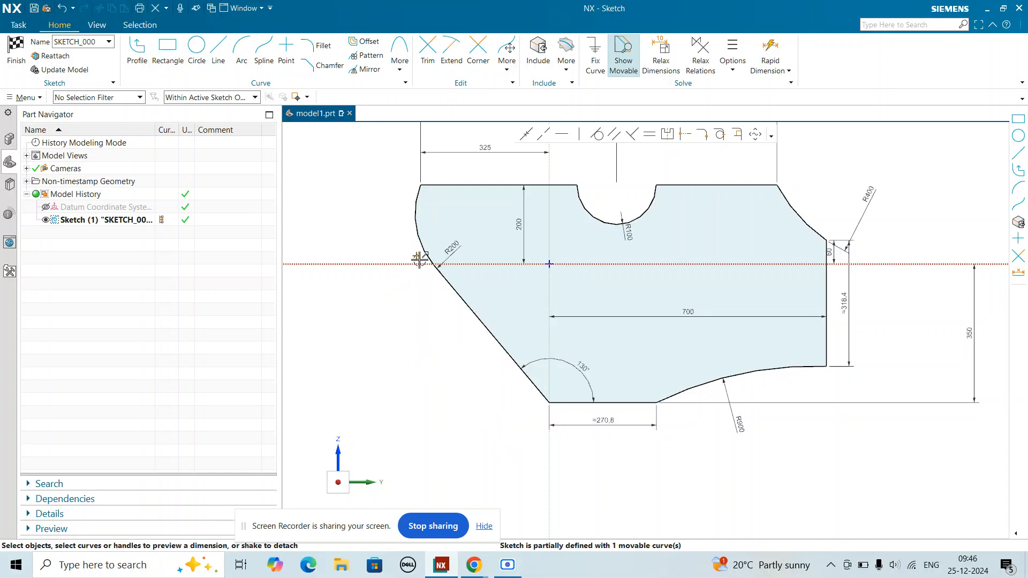
click(417, 255)
key(Delete)
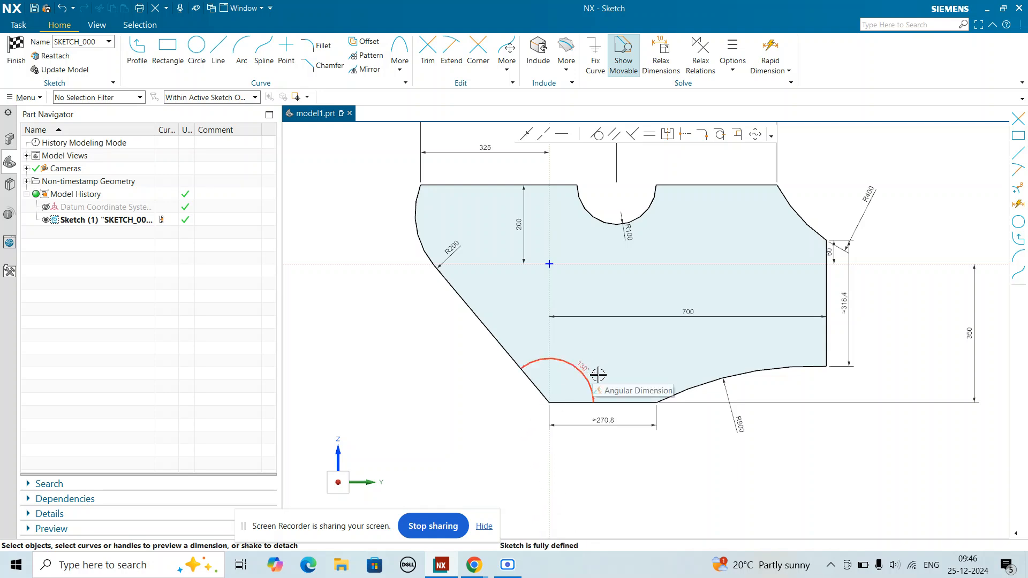
scroll(569, 432, up, 1)
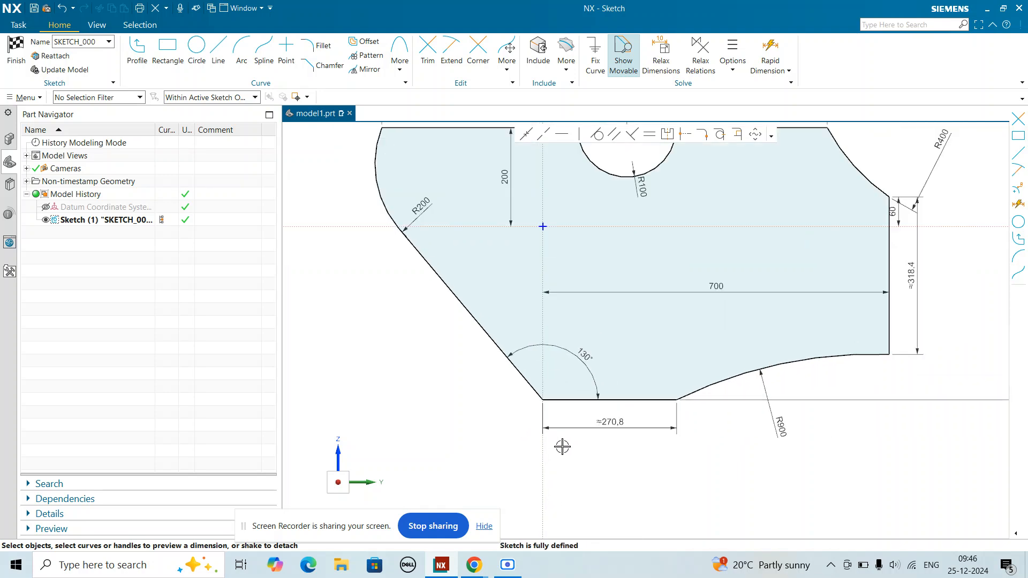
scroll(572, 443, down, 1)
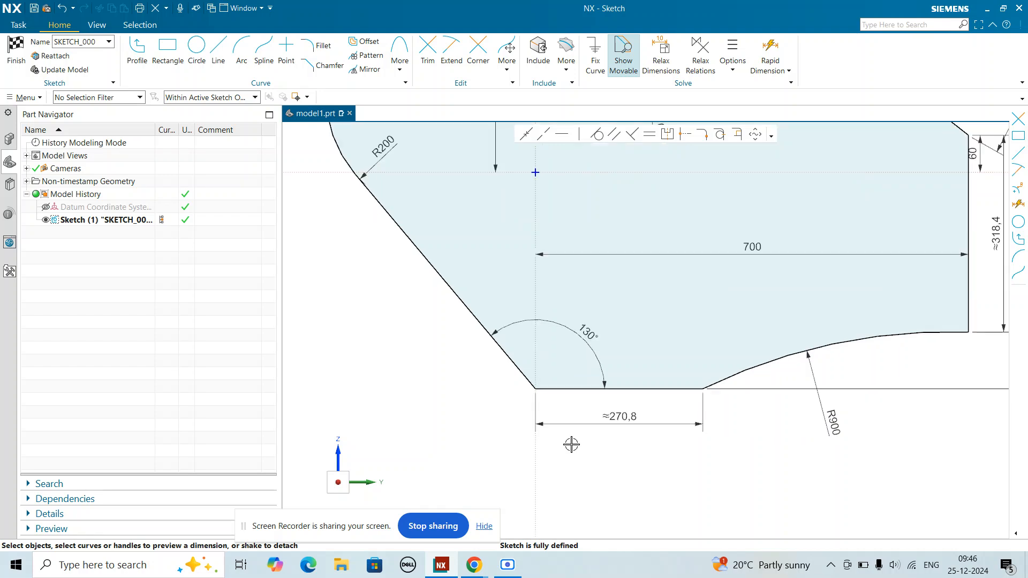